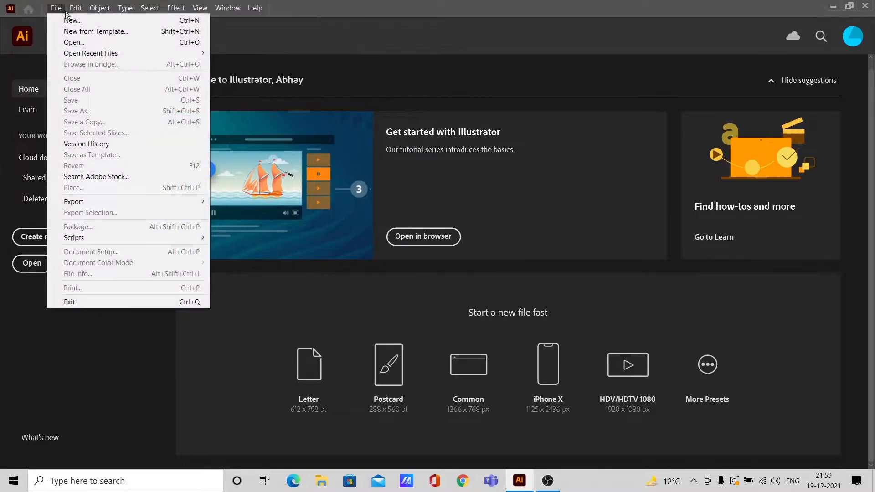
# Step: Create a new 1080 x 1080 px document with one artboard in RGB Color mode
pyautogui.click(3, 385)
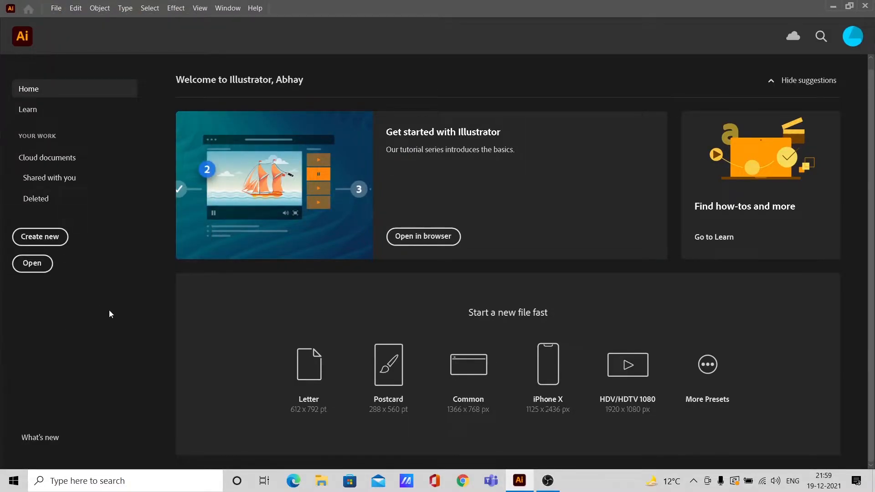
pyautogui.hotkey('ctrl', 'n')
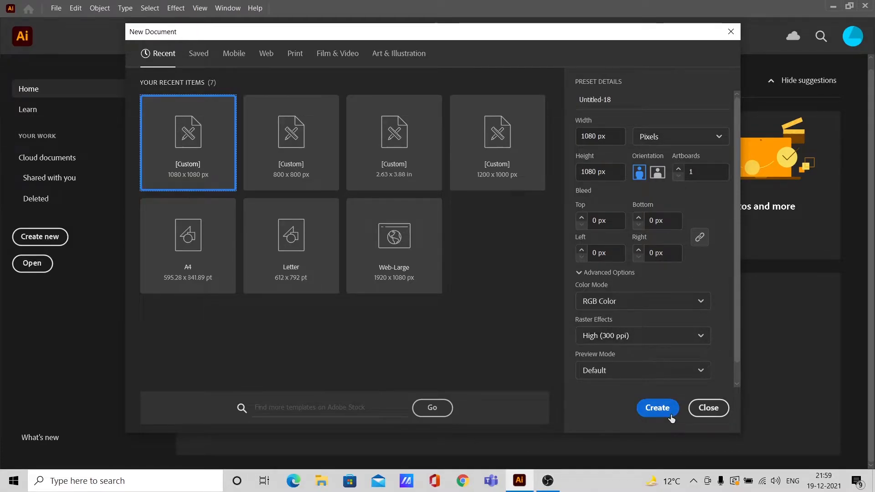
pyautogui.click(671, 415)
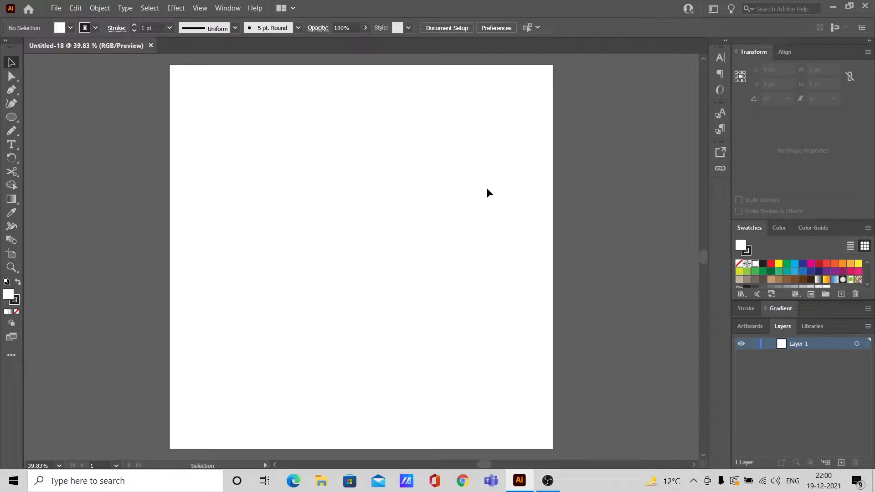
# Step: Resize the artboard to 1920 px wide and 1920 px high
pyautogui.hotkey('ctrl', '-')
pyautogui.hotkey('ctrl', '-')
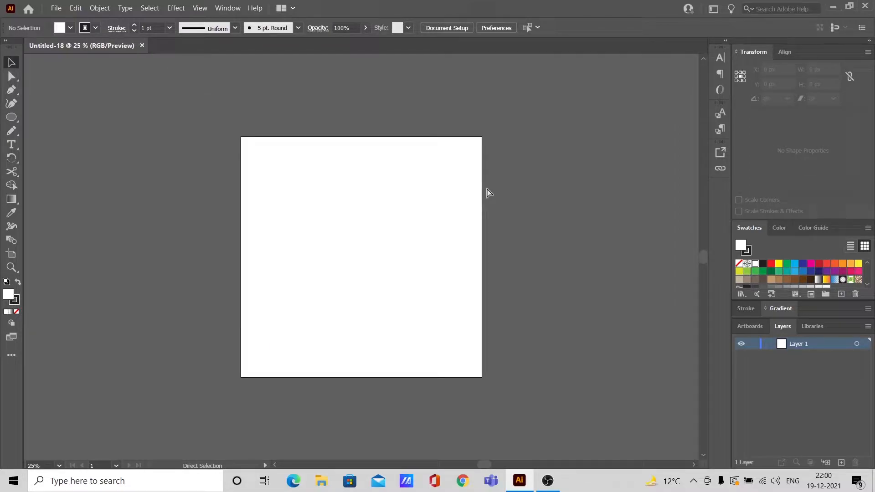
pyautogui.hotkey('ctrl', '+')
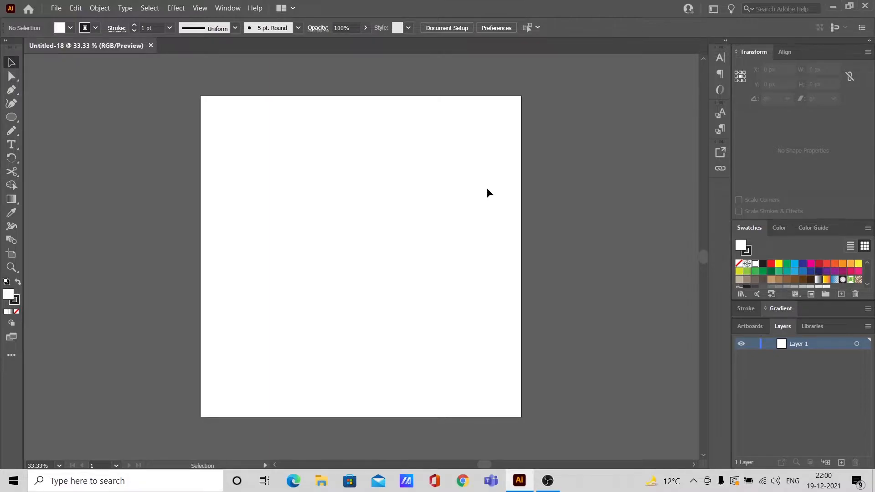
pyautogui.press('space')
pyautogui.moveTo(406, 208); pyautogui.dragTo(448, 206)
pyautogui.moveTo(203, 210)
pyautogui.mouseDown()
pyautogui.moveTo(347, 242)
pyautogui.moveTo(191, 236)
pyautogui.moveTo(208, 225)
pyautogui.mouseUp()
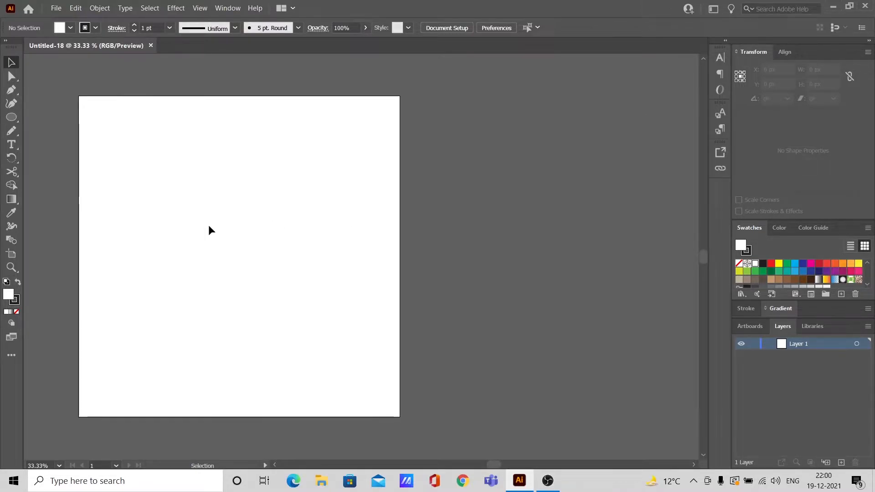
pyautogui.hotkey('shift', 'o')
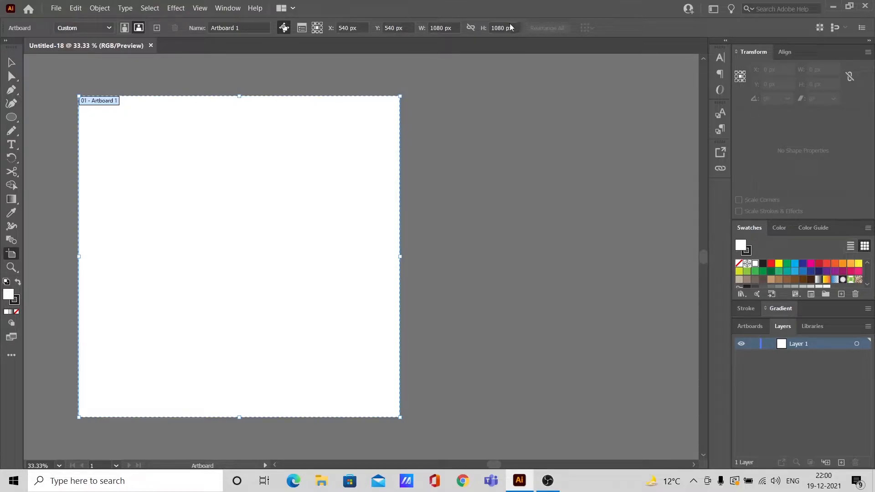
pyautogui.doubleClick(436, 29)
pyautogui.write('1')
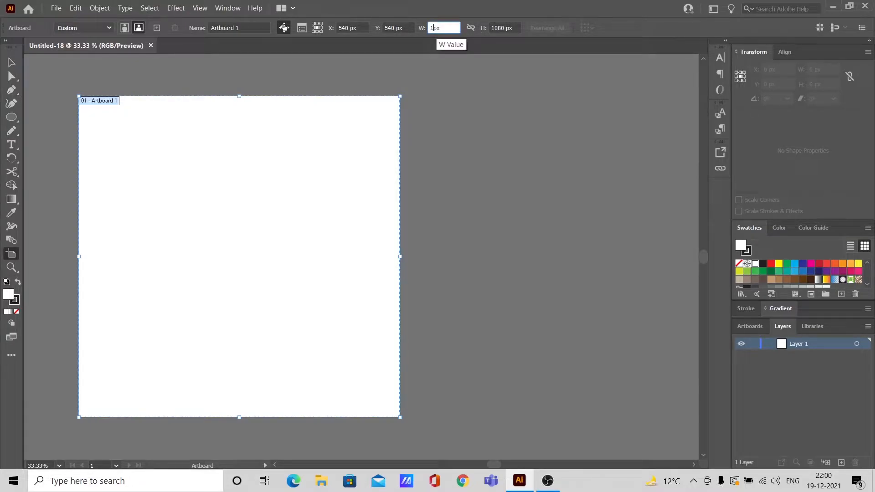
pyautogui.write('920')
pyautogui.press('Tab')
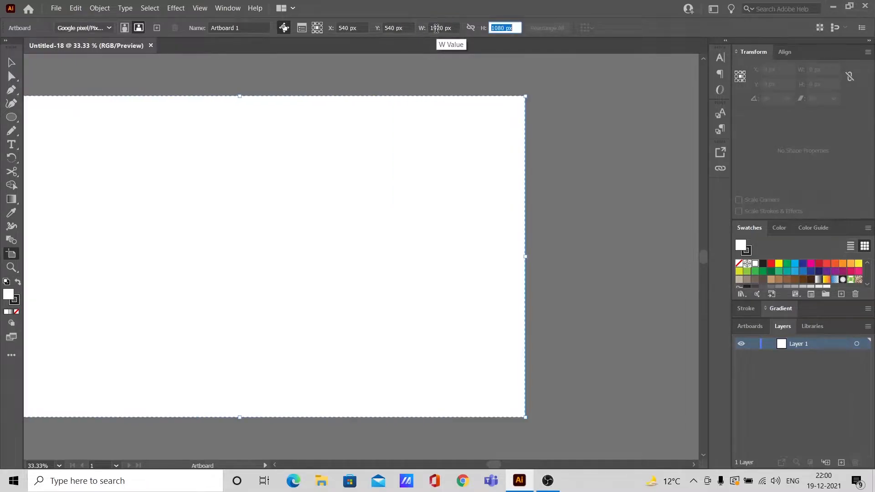
pyautogui.write('1920')
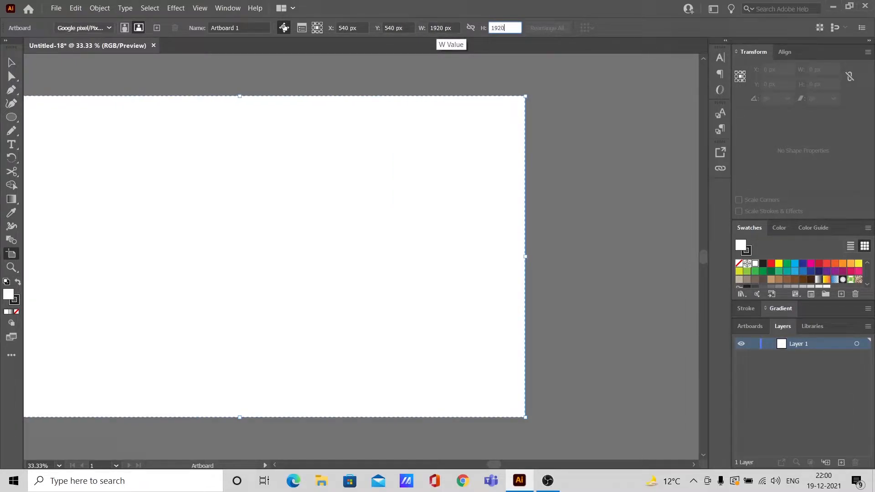
pyautogui.press('Return')
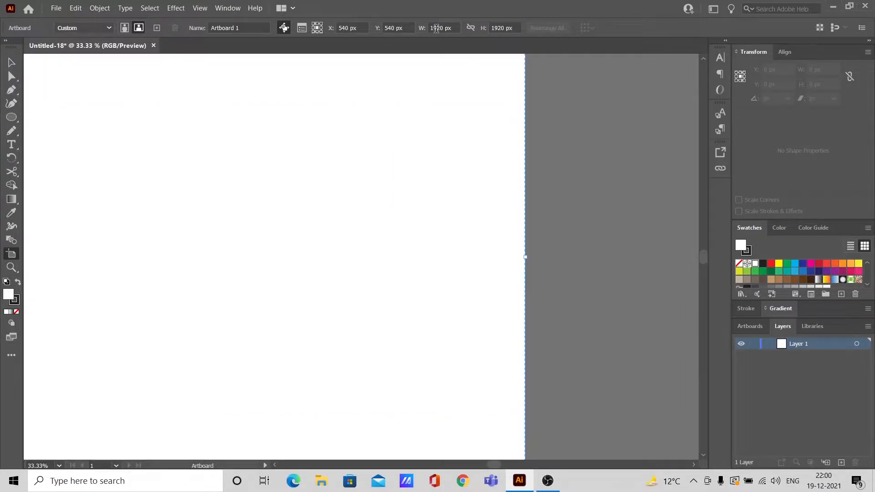
pyautogui.click(10, 66)
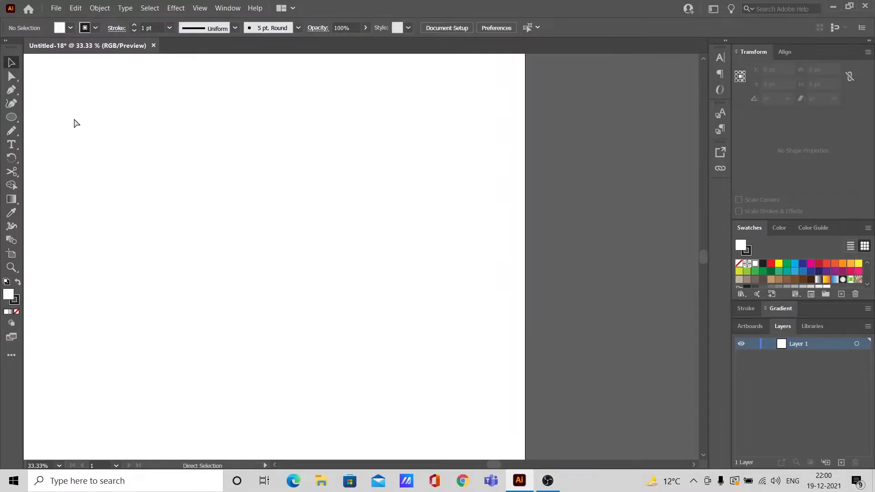
# Step: Duplicate the artboard beside the original and delete the copy
pyautogui.hotkey('ctrl', '-')
pyautogui.hotkey('ctrl', '-')
pyautogui.press('space')
pyautogui.moveTo(303, 118); pyautogui.dragTo(266, 116)
pyautogui.hotkey('shift', 'o')
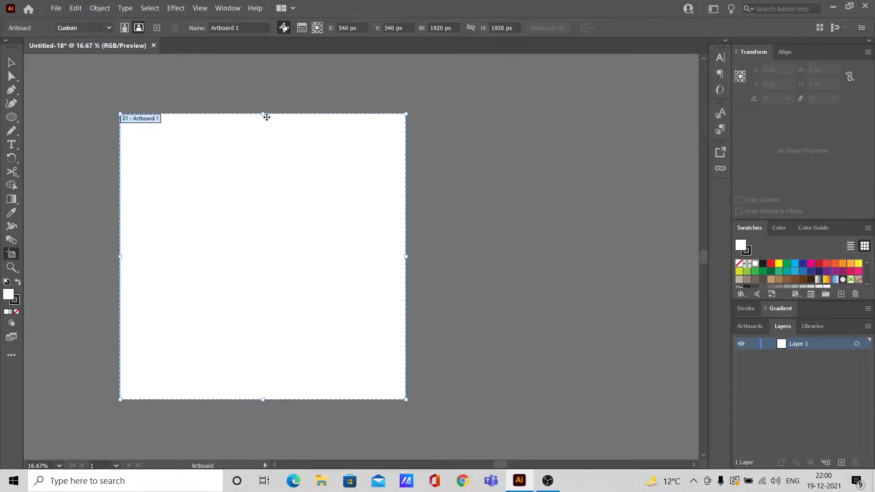
pyautogui.moveTo(209, 182); pyautogui.dragTo(503, 177)
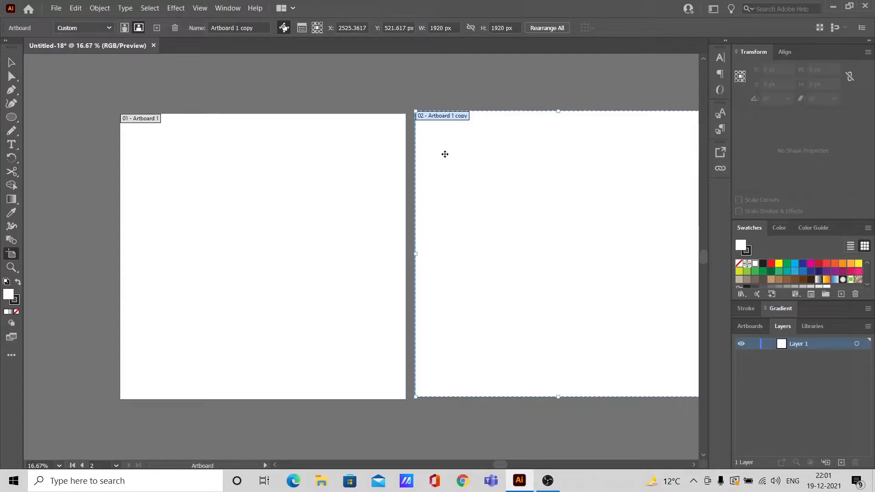
pyautogui.press('ctrl')
pyautogui.press('Delete')
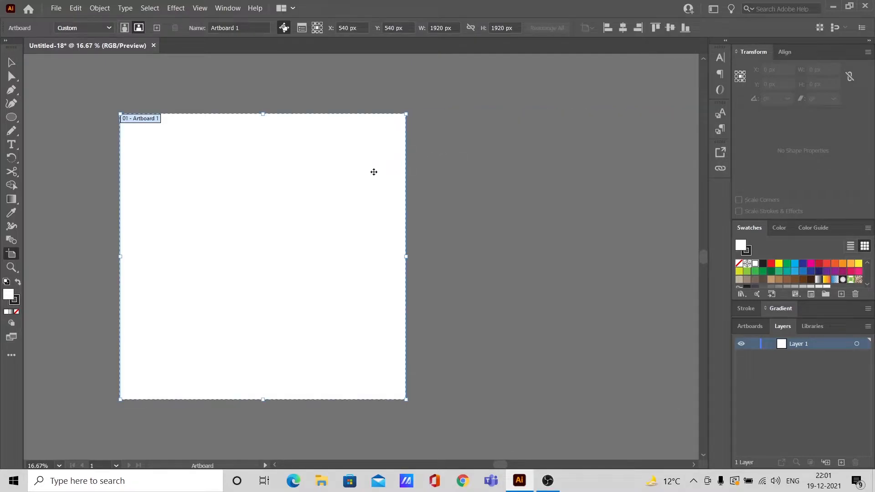
# Step: Try duplicating the artboard horizontally in line with the original, undo the copy and leave artboard editing
pyautogui.moveTo(218, 210); pyautogui.dragTo(503, 256)
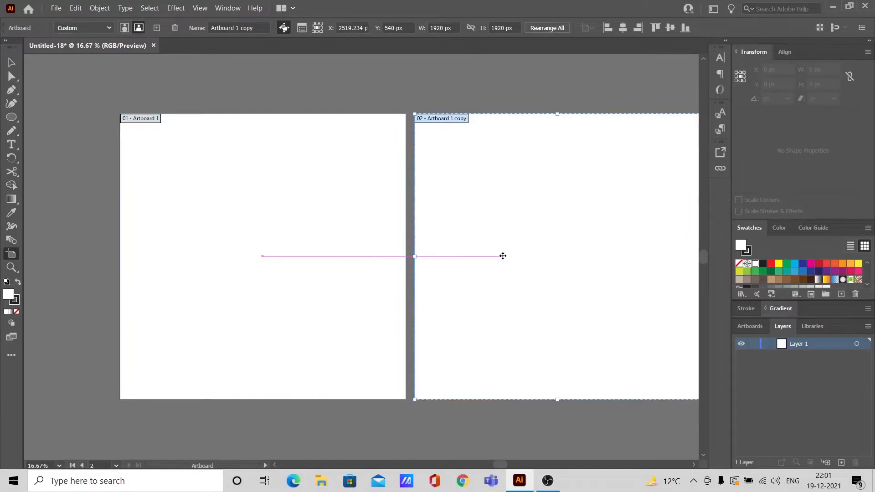
pyautogui.hotkey('ctrl', 'z')
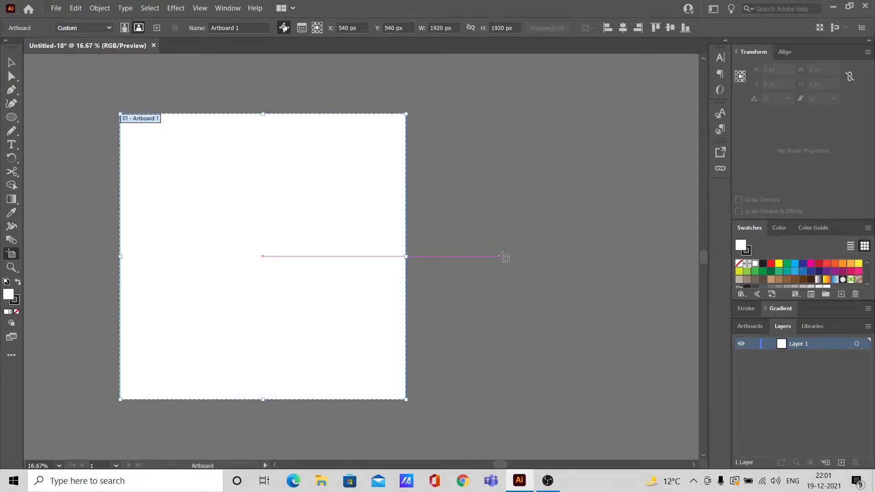
pyautogui.press('v')
# Step: Draw seven overlapping practice rectangles across the artboard and its surroundings, and delete them all
pyautogui.press('space')
pyautogui.moveTo(292, 261); pyautogui.dragTo(372, 261)
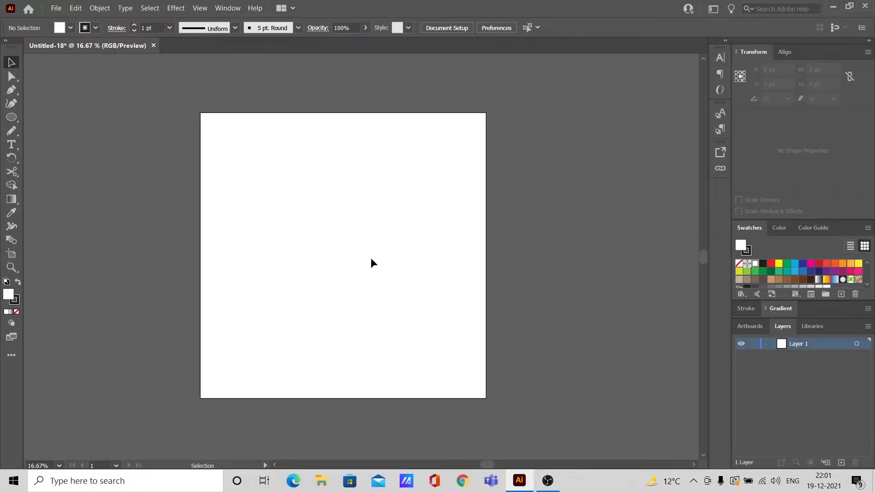
pyautogui.press('m')
pyautogui.moveTo(249, 181)
pyautogui.mouseDown()
pyautogui.moveTo(438, 330)
pyautogui.moveTo(357, 220)
pyautogui.moveTo(361, 239)
pyautogui.mouseUp()
pyautogui.moveTo(346, 149); pyautogui.dragTo(488, 331)
pyautogui.moveTo(310, 228); pyautogui.dragTo(431, 377)
pyautogui.moveTo(152, 264); pyautogui.dragTo(336, 355)
pyautogui.moveTo(108, 199); pyautogui.dragTo(247, 314)
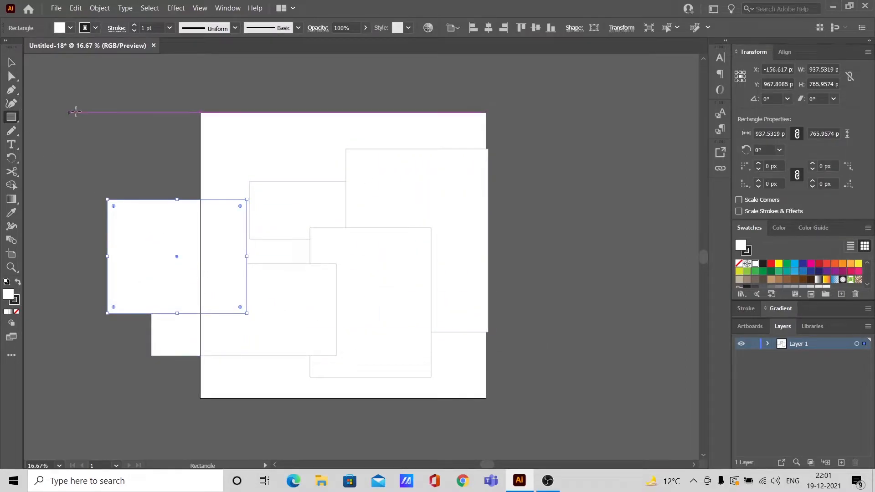
pyautogui.moveTo(77, 112); pyautogui.dragTo(180, 215)
pyautogui.moveTo(159, 117); pyautogui.dragTo(250, 171)
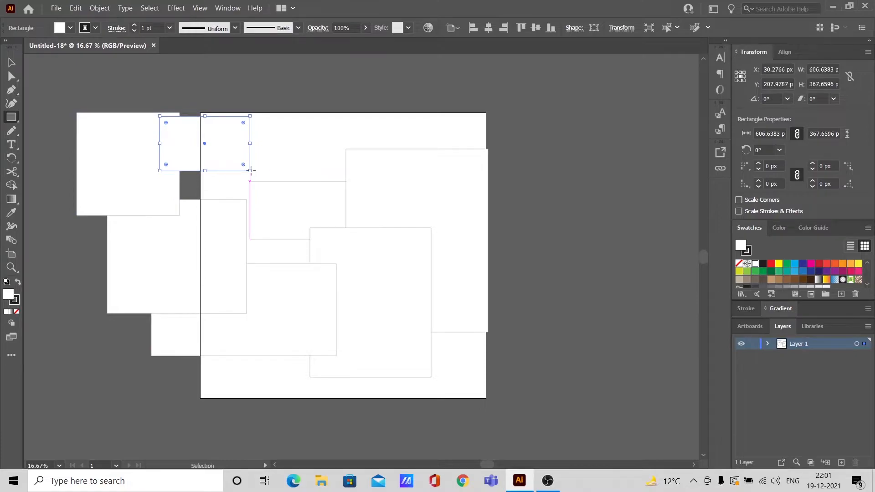
pyautogui.hotkey('ctrl', 'a')
pyautogui.press('Delete')
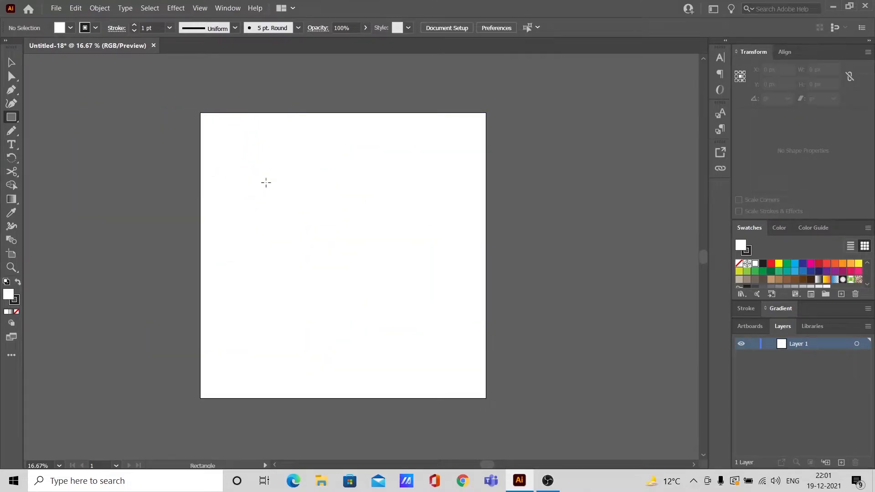
# Step: Draw a square about 895 px wide in the artboard's upper left and a rectangle about 947 x 717 px across its right edge
pyautogui.moveTo(267, 183); pyautogui.dragTo(365, 259)
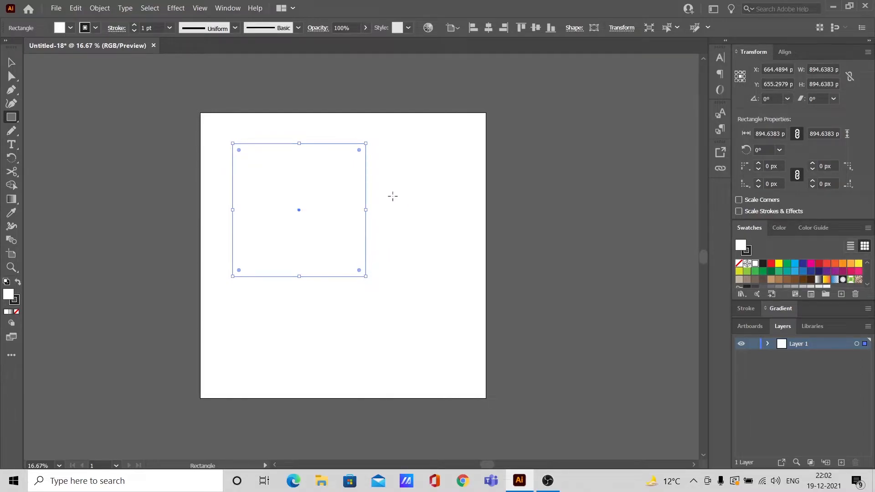
pyautogui.moveTo(393, 197); pyautogui.dragTo(534, 302)
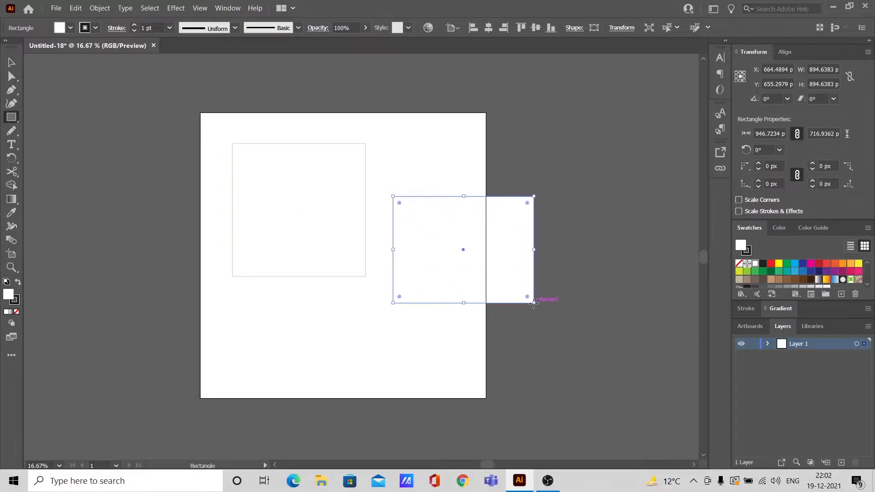
pyautogui.press('v')
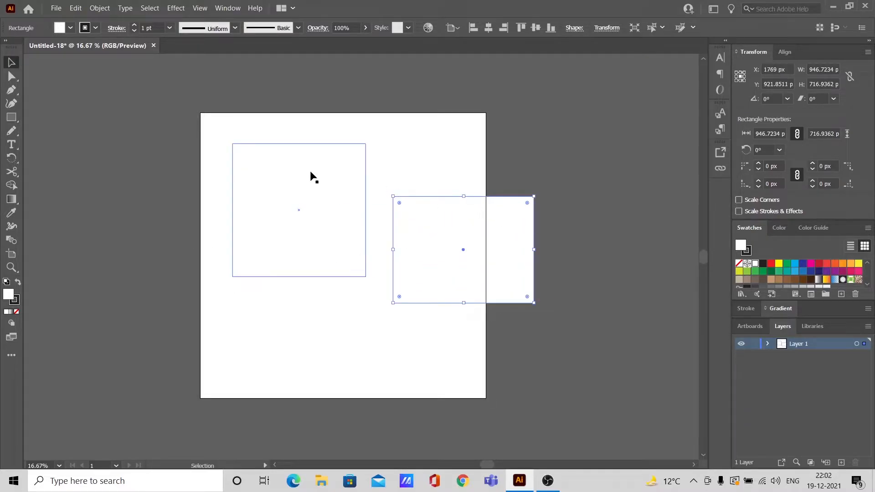
pyautogui.click(281, 153)
pyautogui.click(217, 101)
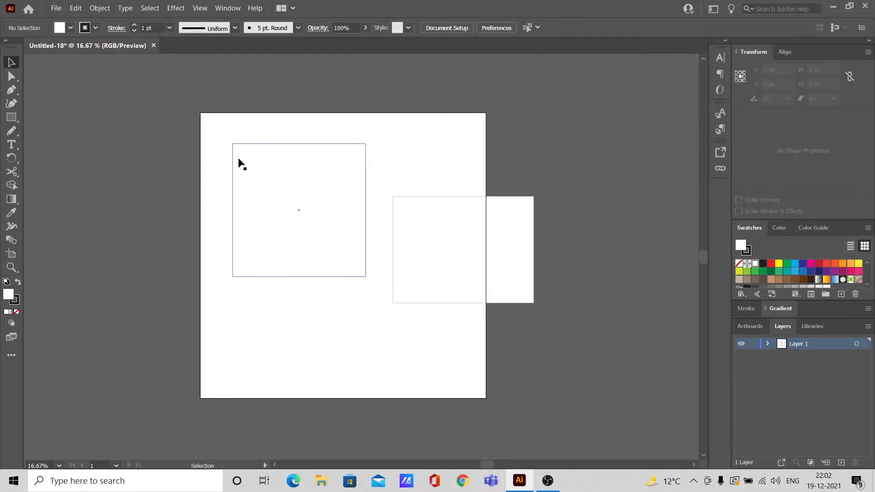
# Step: Give the square a dark blue fill and a dark red stroke
pyautogui.click(295, 182)
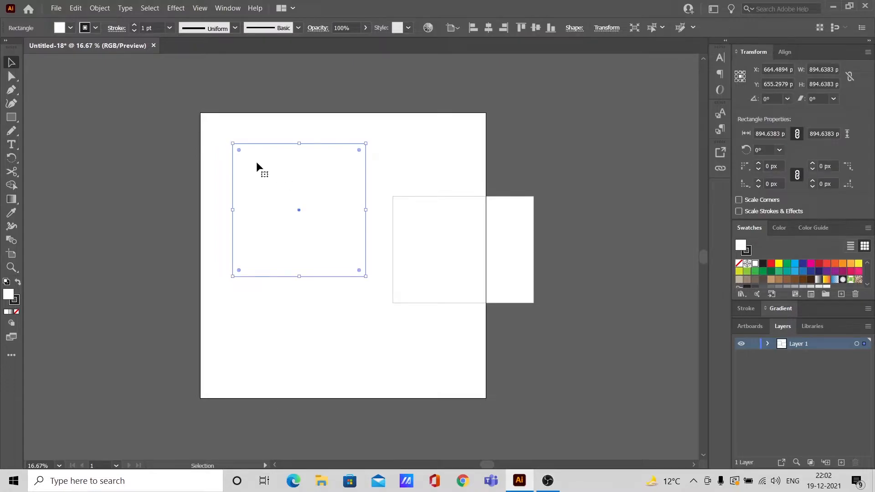
pyautogui.click(64, 28)
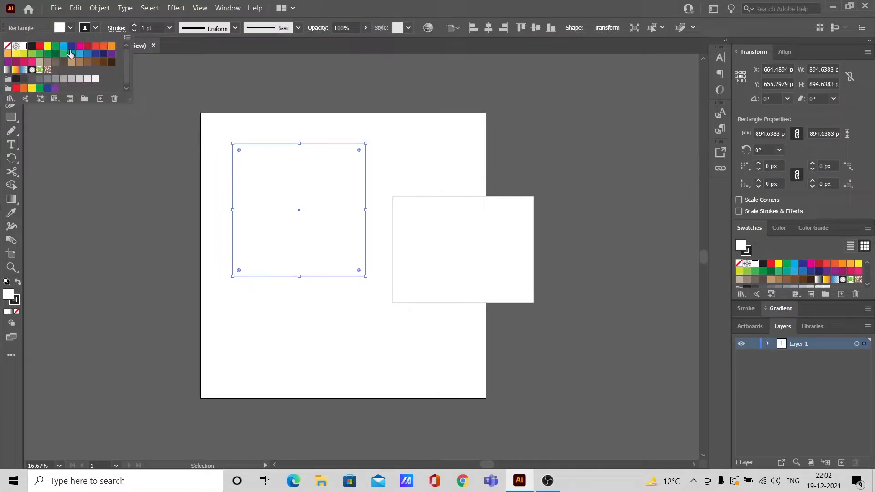
pyautogui.click(71, 46)
pyautogui.click(85, 28)
pyautogui.click(86, 28)
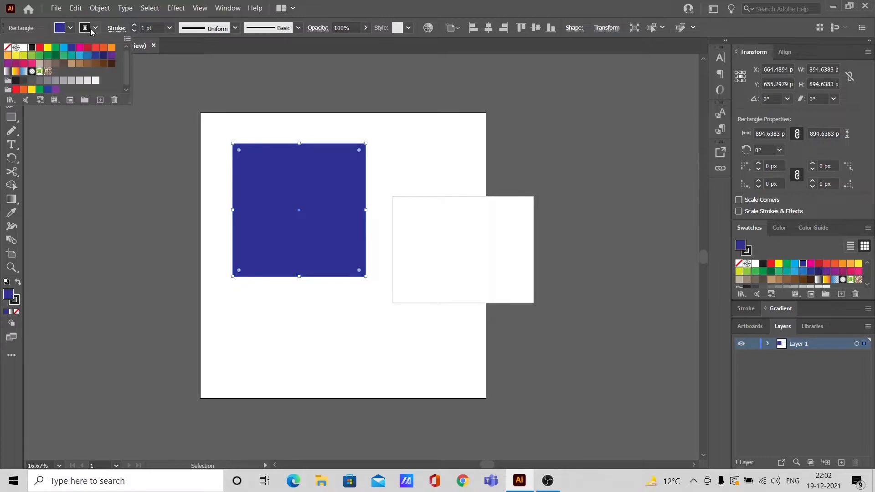
pyautogui.click(87, 48)
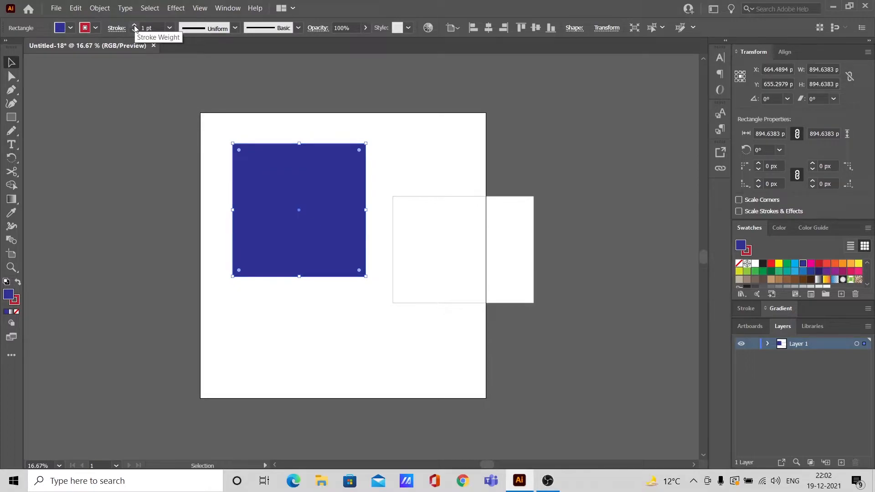
# Step: Increase the square's stroke weight to 25 pt
pyautogui.click(135, 26)
pyautogui.click(134, 26)
pyautogui.click(135, 26)
pyautogui.click(135, 26)
pyautogui.click(134, 26)
pyautogui.click(134, 26)
pyautogui.click(134, 26)
pyautogui.click(134, 26)
pyautogui.click(135, 26)
# Step: Copy the blue square's fill and stroke onto the white rectangle with the Eyedropper, and delete that rectangle
pyautogui.moveTo(417, 151); pyautogui.dragTo(546, 302)
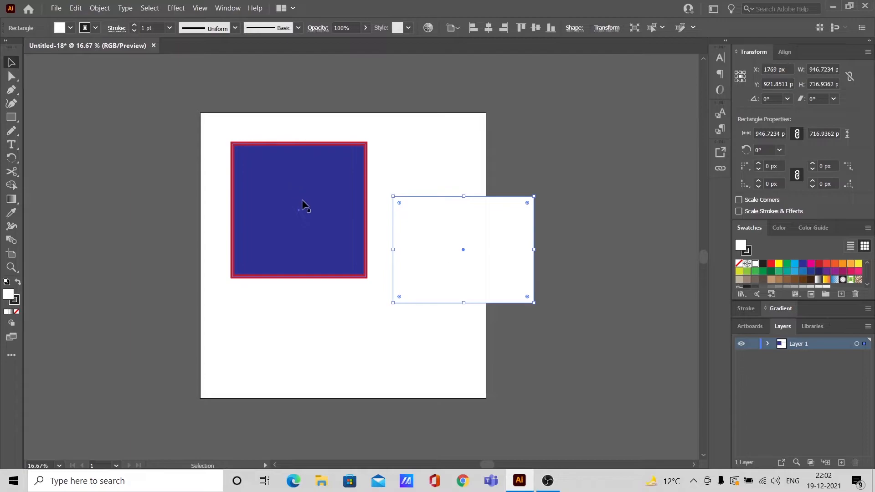
pyautogui.press('i')
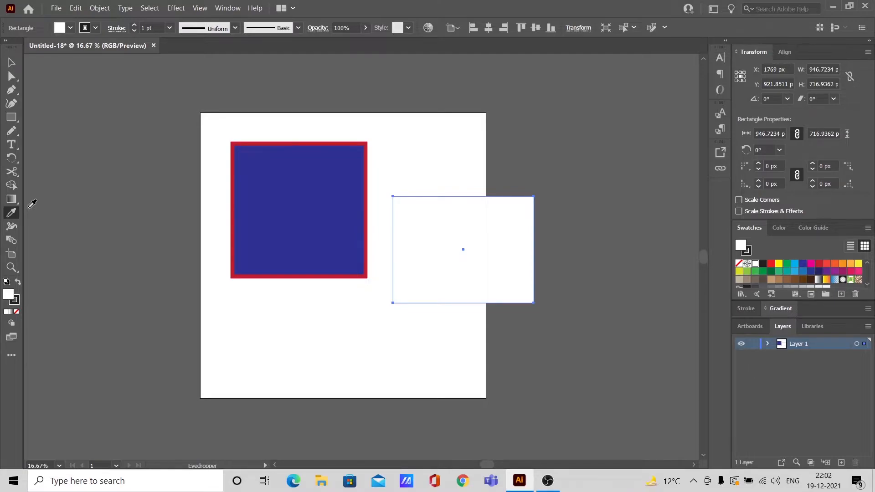
pyautogui.press('v')
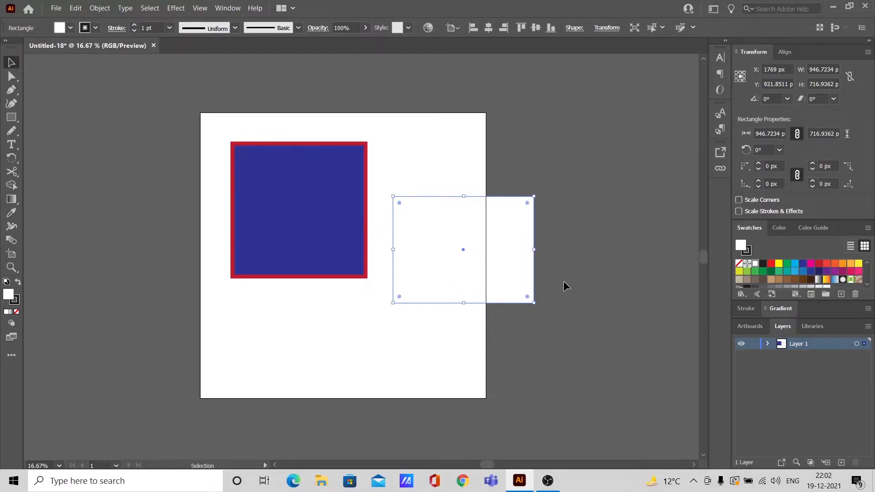
pyautogui.click(328, 233)
pyautogui.press('i')
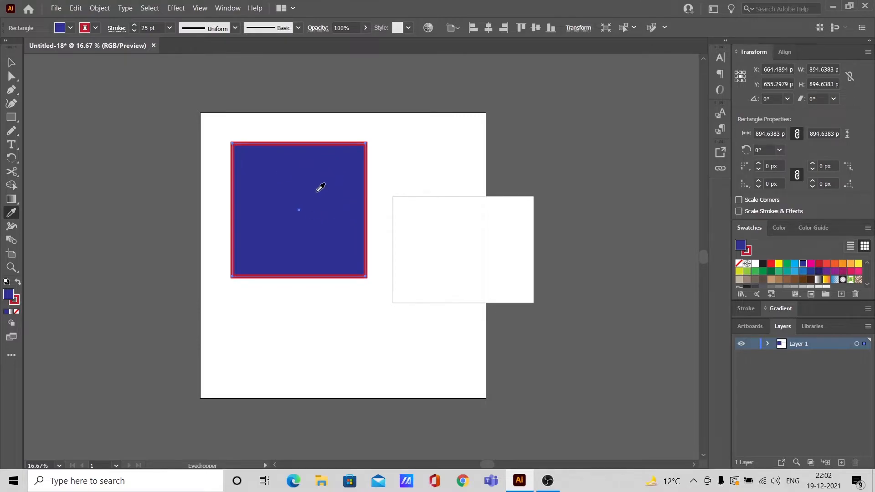
pyautogui.press('v')
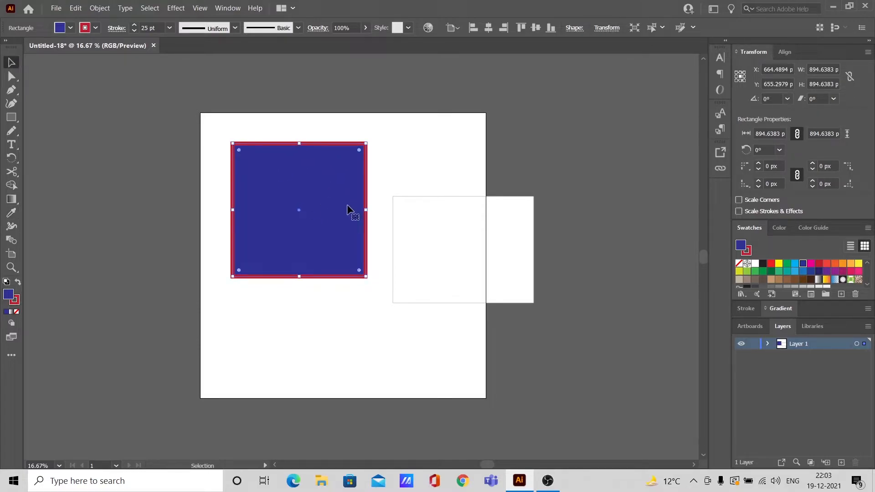
pyautogui.click(458, 230)
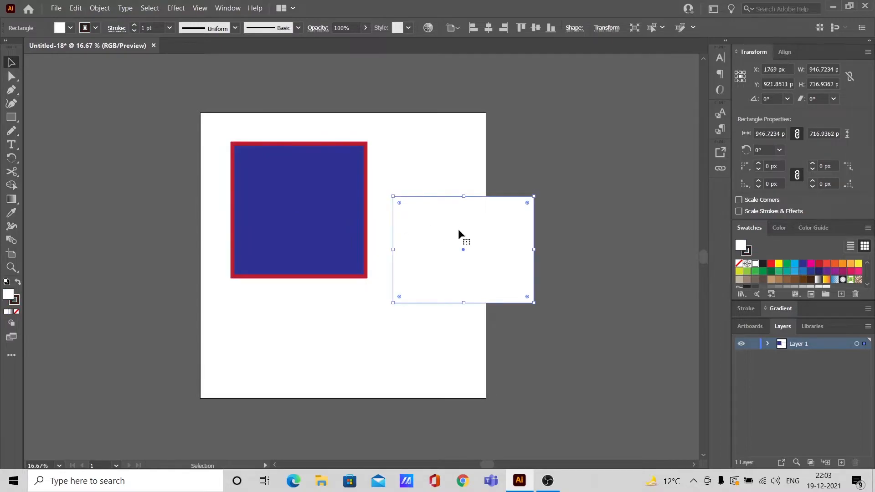
pyautogui.press('i')
pyautogui.click(332, 205)
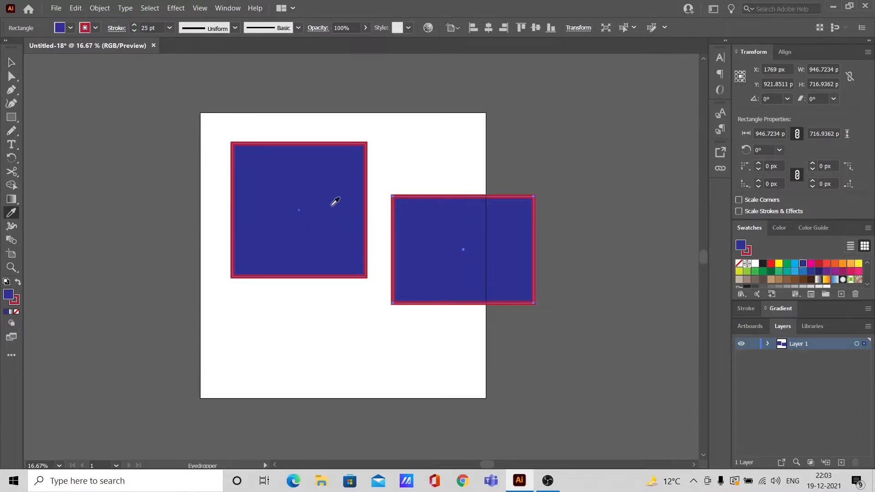
pyautogui.press('v')
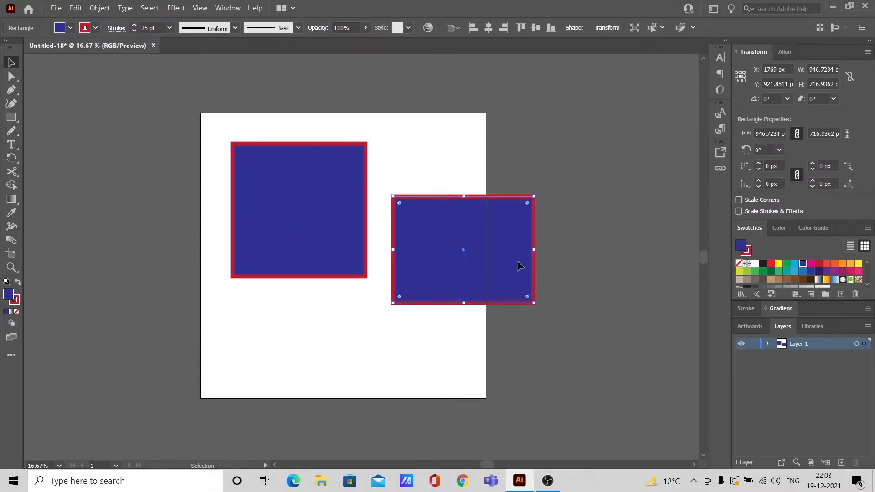
pyautogui.press('Delete')
# Step: Remove the blue square's stroke and move the square closer to the artboard's centre
pyautogui.click(344, 188)
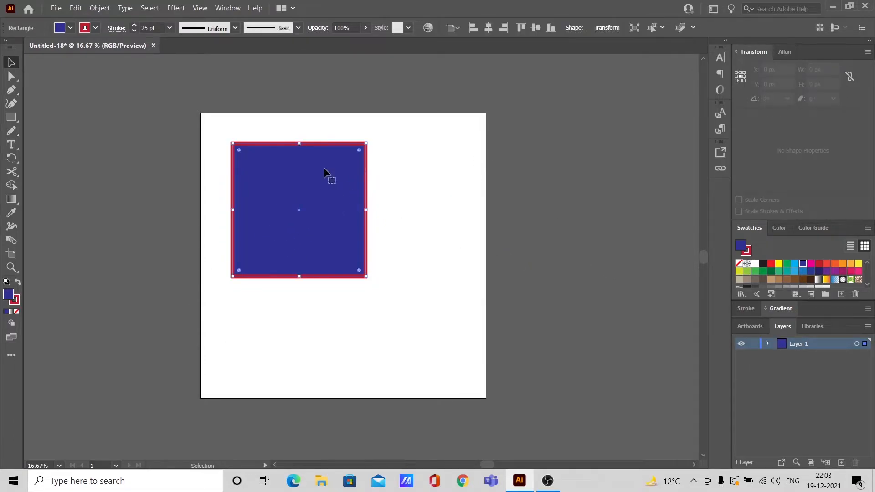
pyautogui.click(96, 27)
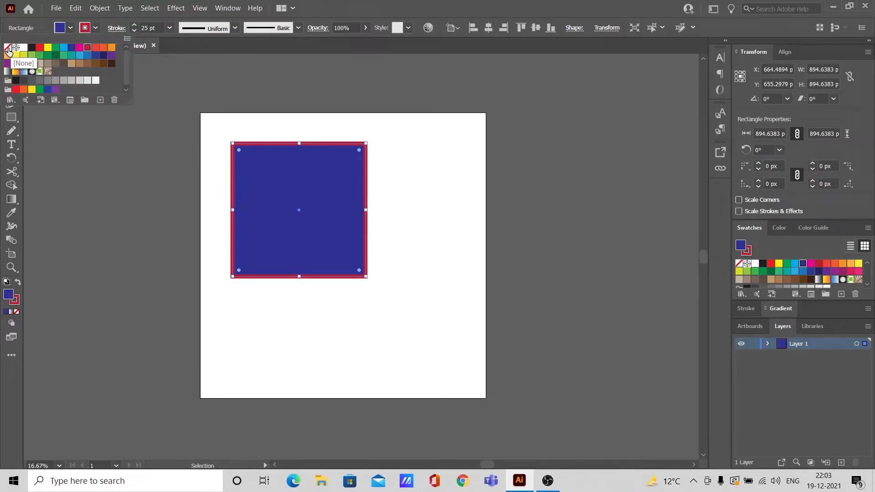
pyautogui.click(8, 51)
pyautogui.moveTo(356, 233)
pyautogui.mouseDown()
pyautogui.moveTo(395, 261)
pyautogui.moveTo(436, 260)
pyautogui.mouseUp()
pyautogui.click(428, 261)
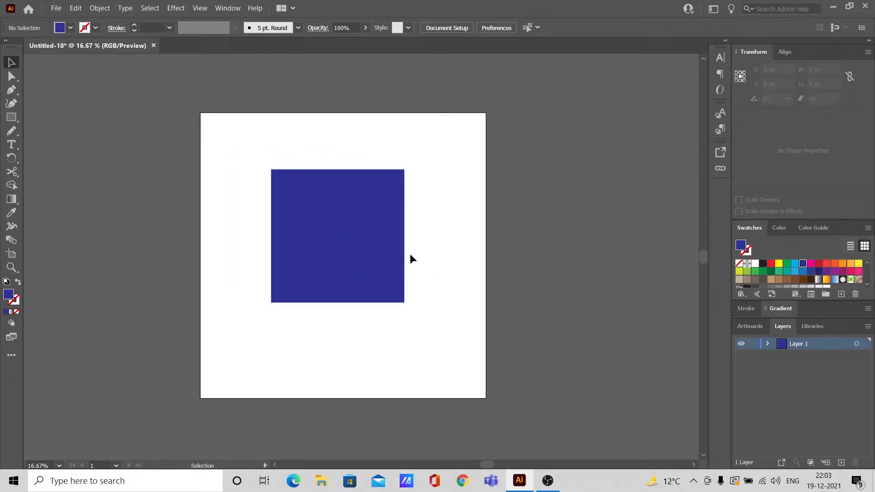
# Step: Pull the square's four corner anchors outward with Direct Selection to form an irregular quadrilateral
pyautogui.press('a')
pyautogui.click(364, 232)
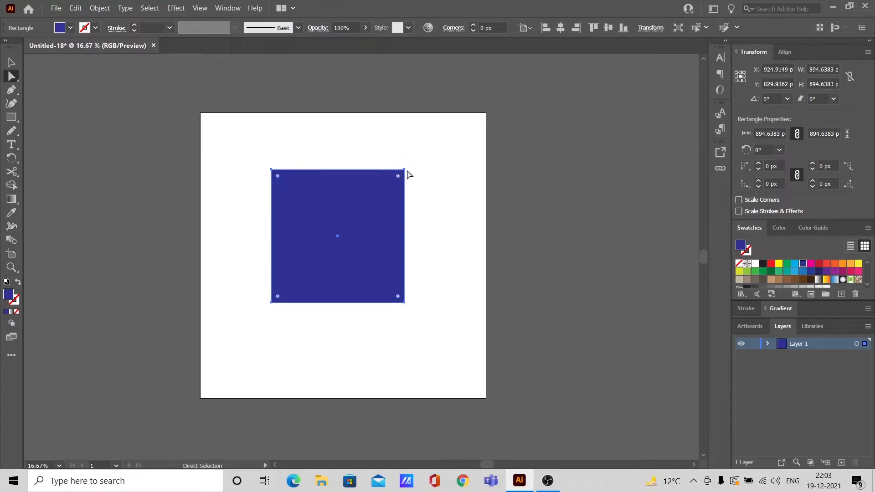
pyautogui.click(272, 171)
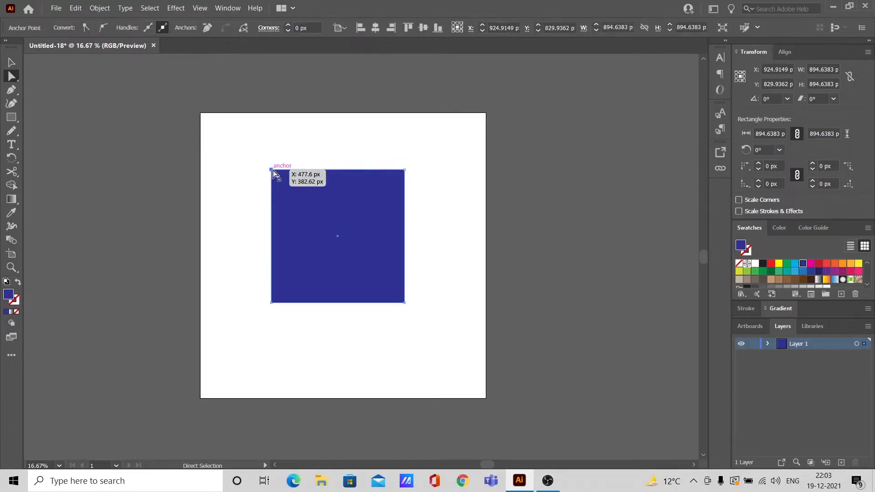
pyautogui.click(404, 302)
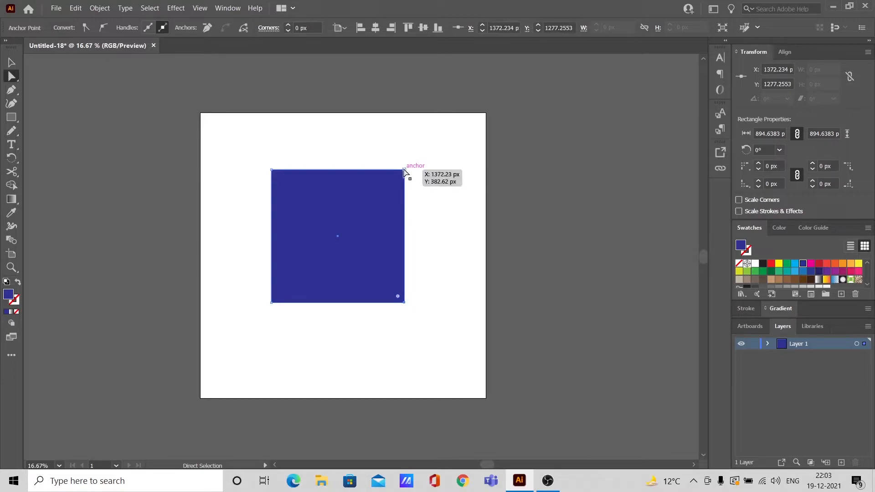
pyautogui.moveTo(404, 170); pyautogui.dragTo(467, 163)
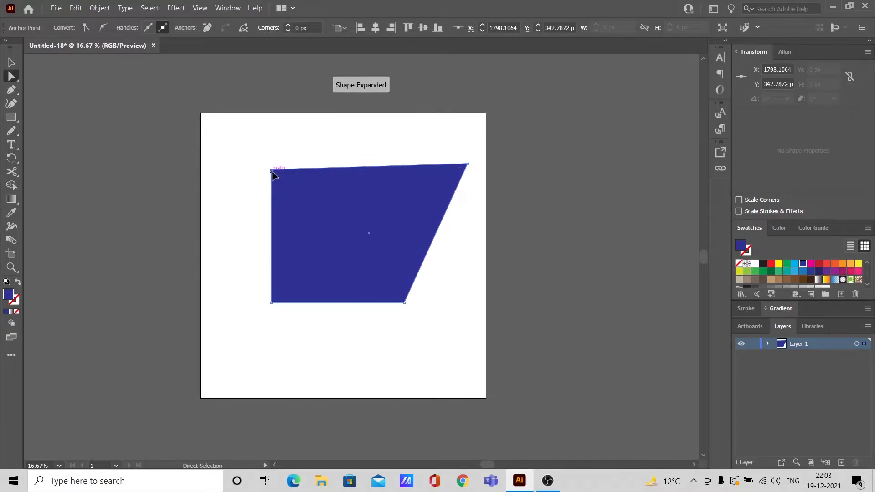
pyautogui.moveTo(272, 173); pyautogui.dragTo(223, 148)
pyautogui.moveTo(224, 290); pyautogui.dragTo(229, 317)
pyautogui.moveTo(405, 303); pyautogui.dragTo(431, 350)
# Step: Draw a closed curved shape with four anchors beside the artboard using the Pen tool, and delete it
pyautogui.press('p')
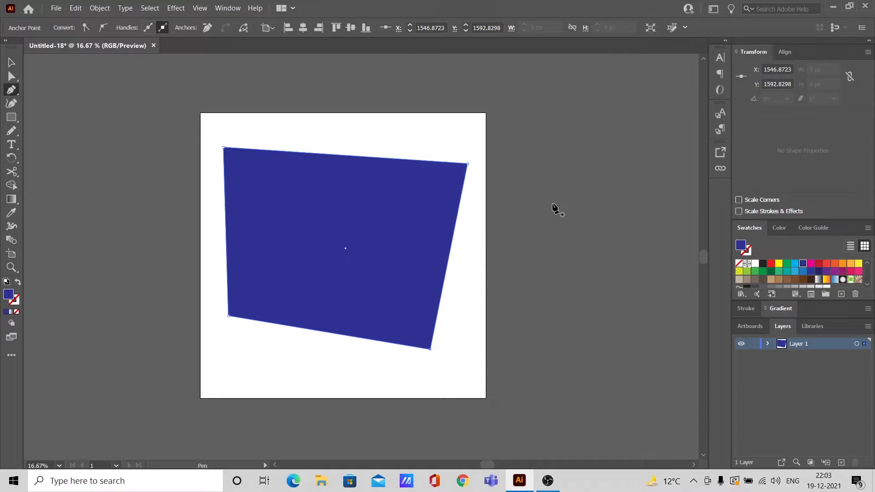
pyautogui.click(540, 173)
pyautogui.moveTo(631, 164); pyautogui.dragTo(669, 211)
pyautogui.moveTo(651, 315); pyautogui.dragTo(539, 295)
pyautogui.moveTo(525, 221); pyautogui.dragTo(524, 183)
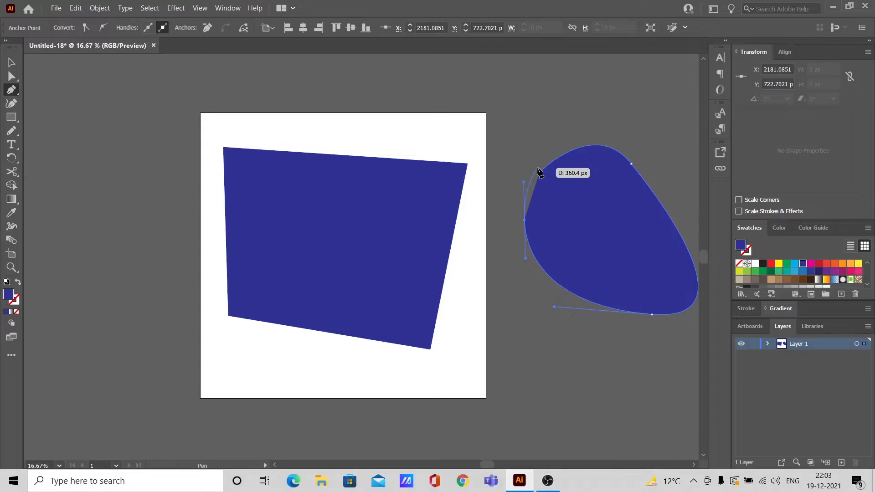
pyautogui.click(541, 174)
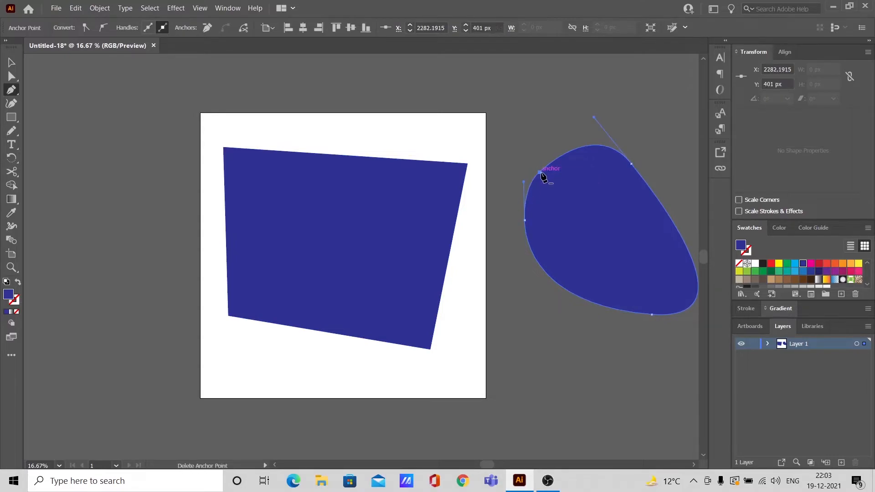
pyautogui.click(542, 174)
pyautogui.click(12, 63)
pyautogui.press('Delete')
# Step: Remove the quadrilateral's upper-right and upper-left corner anchors with the Delete Anchor Point tool, and undo both removals
pyautogui.press('p')
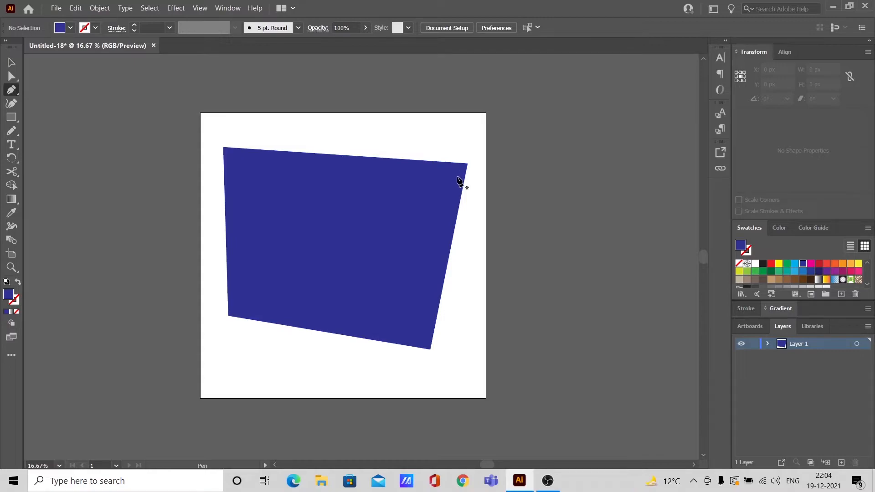
pyautogui.press('-')
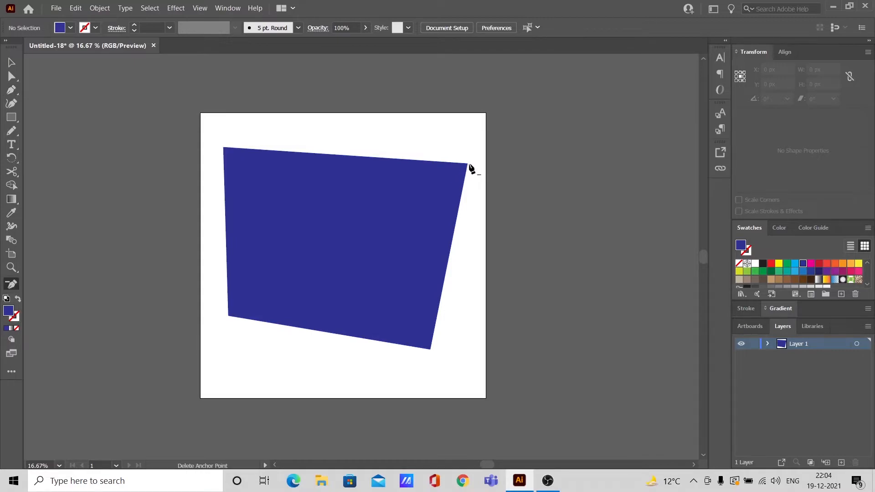
pyautogui.click(468, 164)
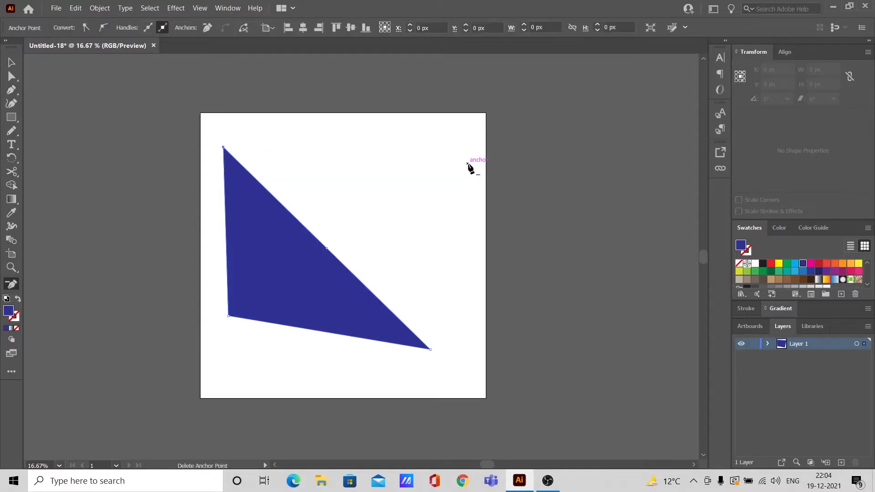
pyautogui.click(223, 148)
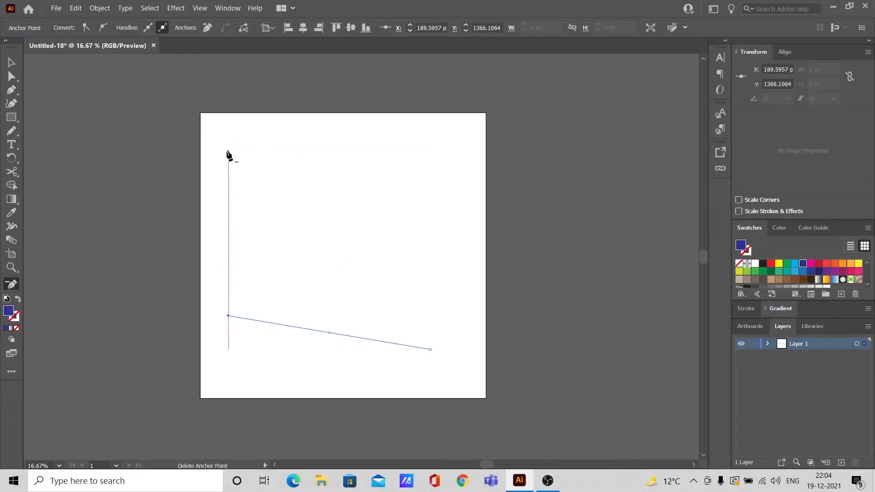
pyautogui.hotkey('ctrl', 'z')
pyautogui.hotkey('ctrl', 'z')
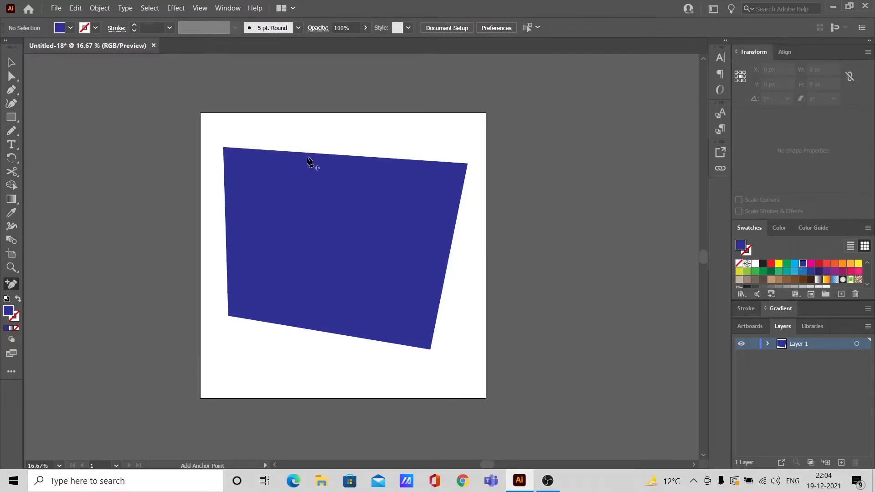
# Step: Add one anchor point near the middle of each of the quadrilateral's four sides
pyautogui.click(321, 154)
pyautogui.click(225, 233)
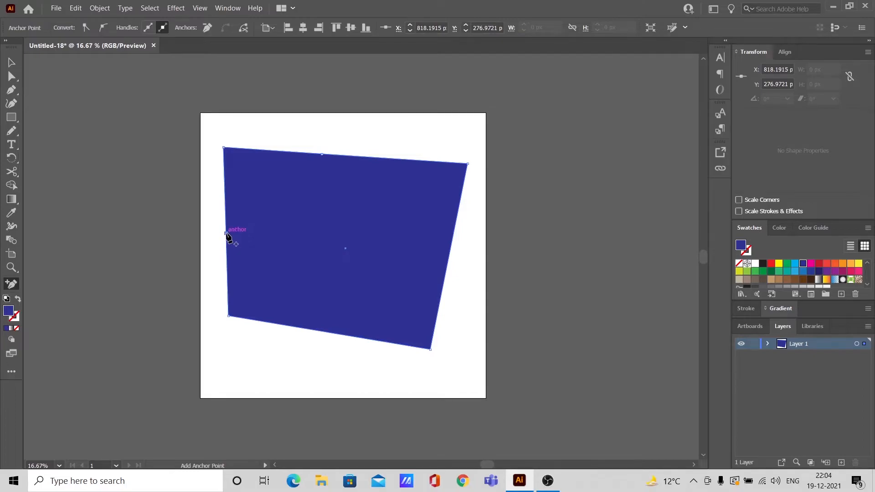
pyautogui.click(452, 239)
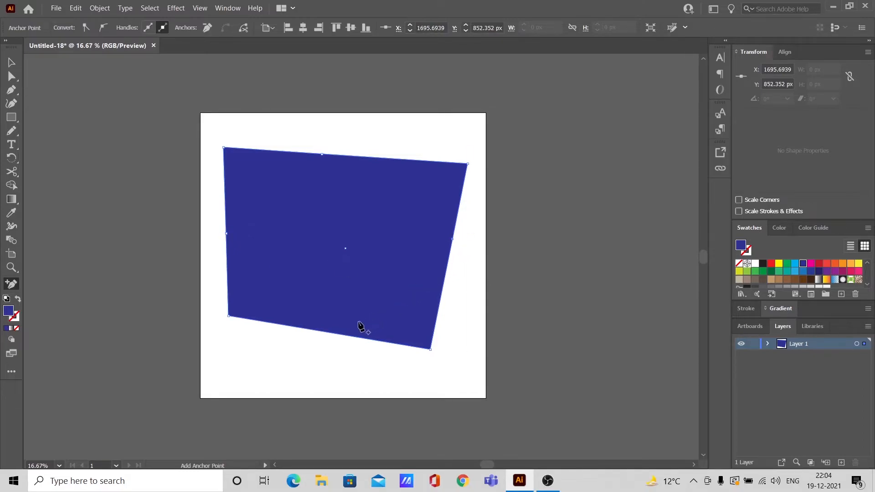
pyautogui.click(331, 333)
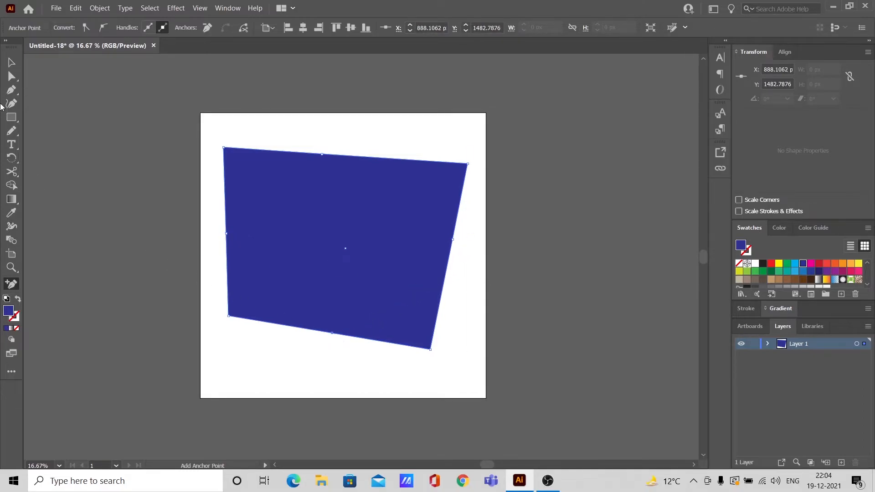
# Step: Pull the added anchors on the quadrilateral's lower, left and right sides outward with Direct Selection
pyautogui.click(12, 76)
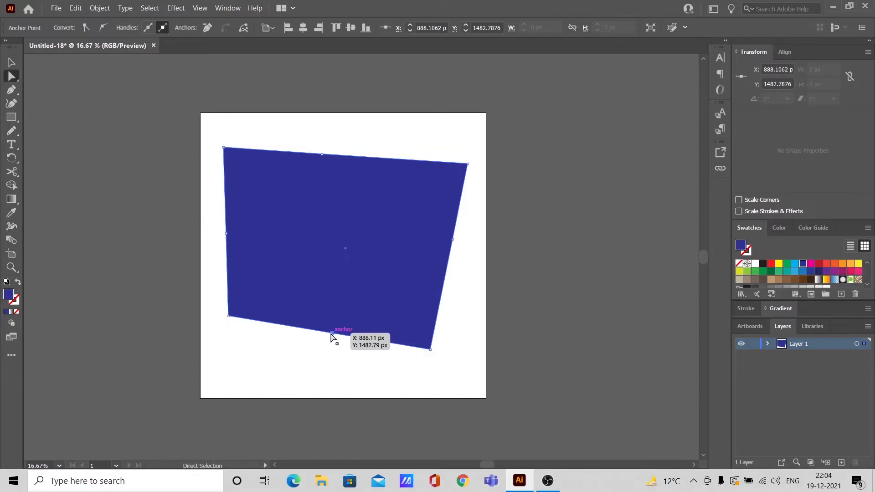
pyautogui.moveTo(332, 334); pyautogui.dragTo(323, 376)
pyautogui.moveTo(226, 234); pyautogui.dragTo(169, 232)
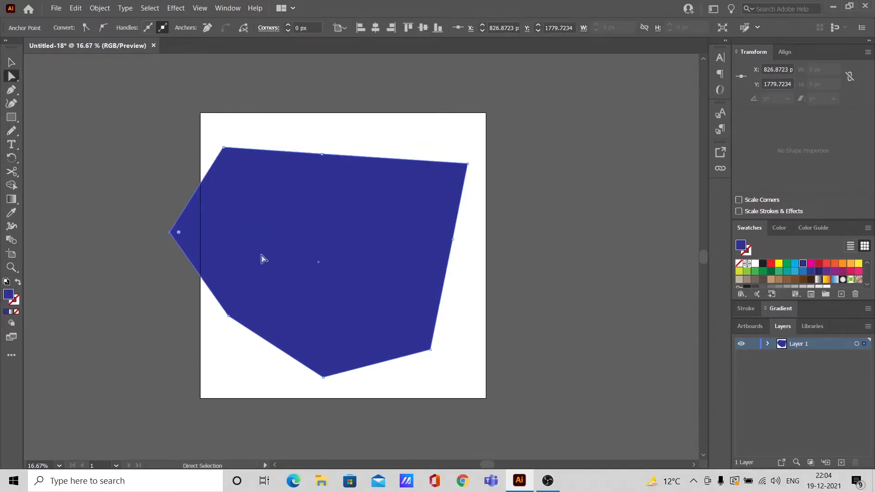
pyautogui.moveTo(457, 240); pyautogui.dragTo(547, 246)
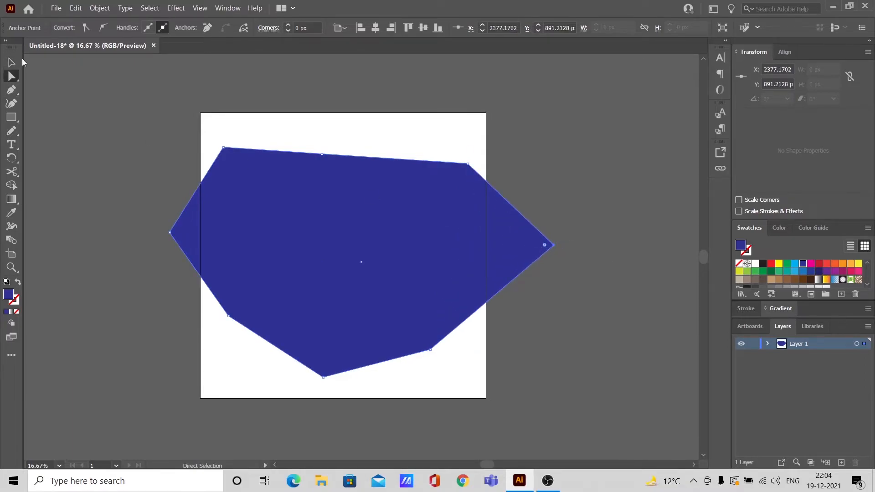
# Step: Undo the last move of the right-side anchor and delete the whole blue shape
pyautogui.click(12, 62)
pyautogui.hotkey('ctrl', 'z')
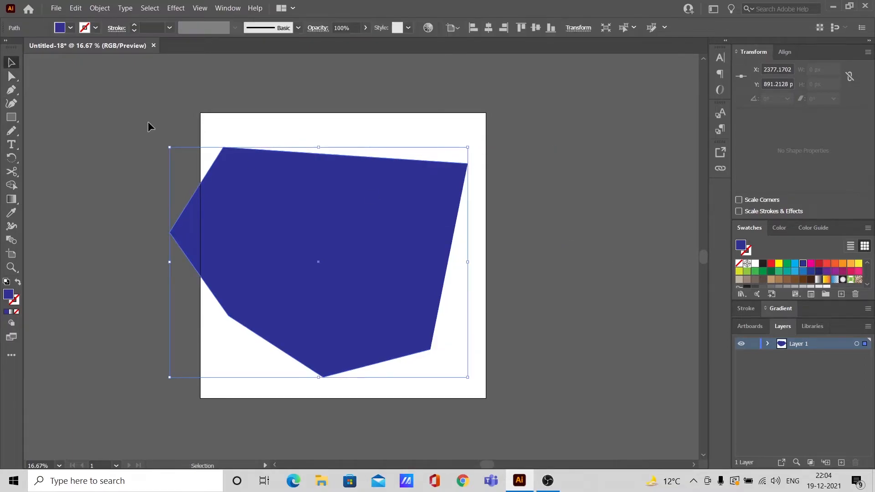
pyautogui.click(147, 122)
pyautogui.click(271, 292)
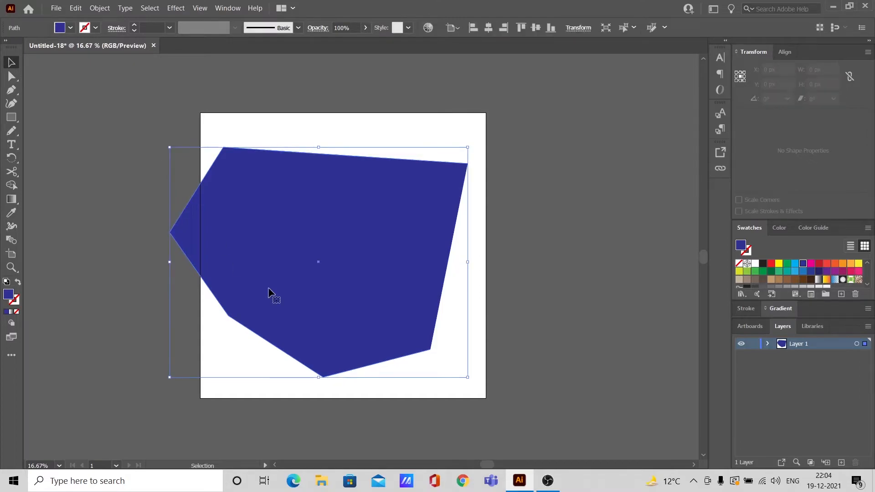
pyautogui.press('Delete')
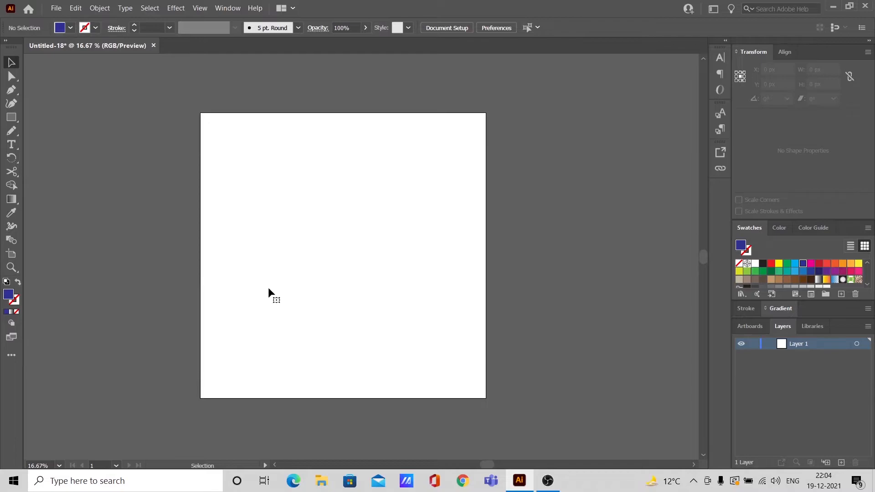
# Step: Draw a blue square about 852 px wide in the artboard's upper left
pyautogui.click(14, 117)
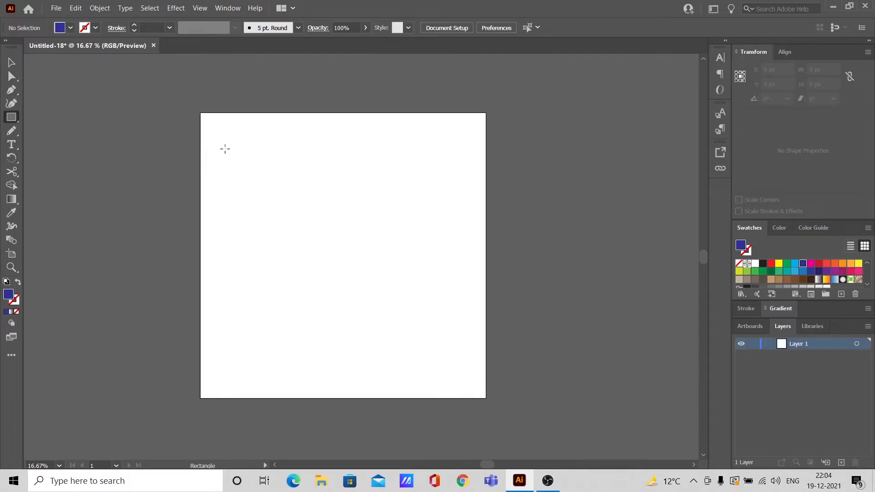
pyautogui.moveTo(282, 210); pyautogui.dragTo(347, 273)
pyautogui.press('v')
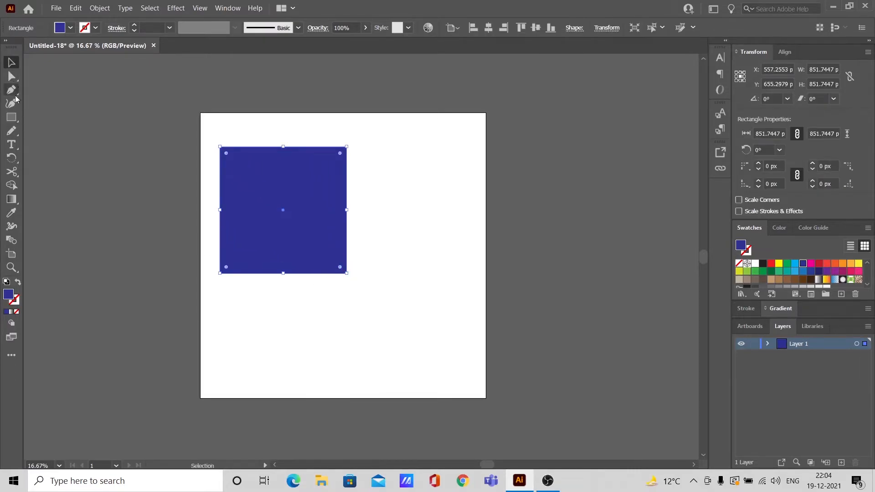
# Step: Draw a circle about 852 px wide with the Ellipse tool and move it over the blue square
pyautogui.click(11, 118)
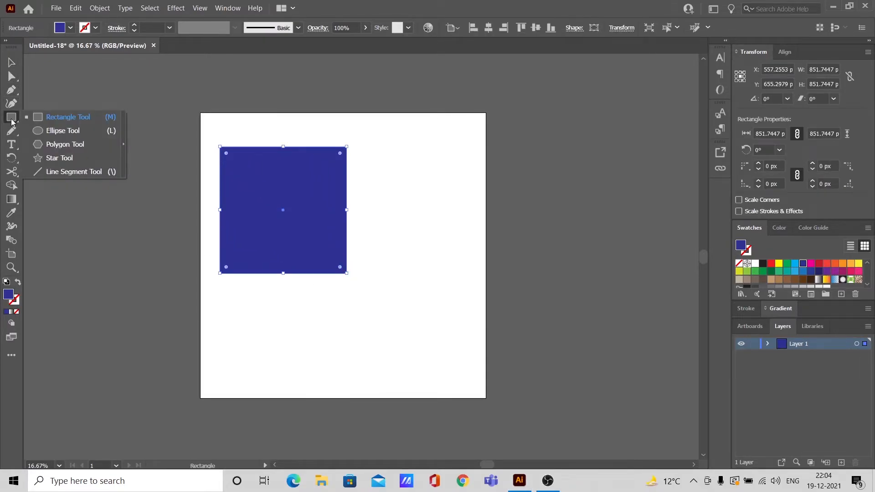
pyautogui.click(77, 132)
pyautogui.moveTo(354, 228); pyautogui.dragTo(631, 379)
pyautogui.hotkey('ctrl', 'z')
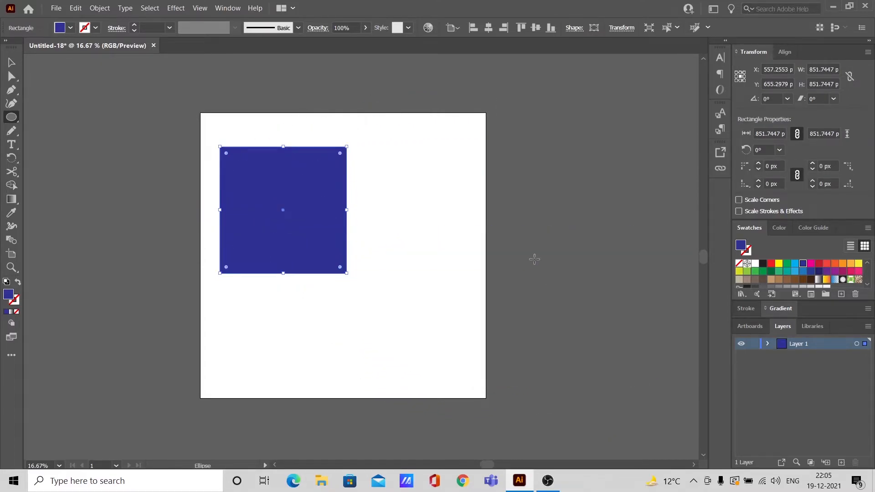
pyautogui.moveTo(393, 210); pyautogui.dragTo(449, 274)
pyautogui.press('v')
pyautogui.moveTo(406, 245); pyautogui.dragTo(286, 235)
# Step: Fill the circle with red and scale it down from its center to about 729 px wide
pyautogui.click(71, 28)
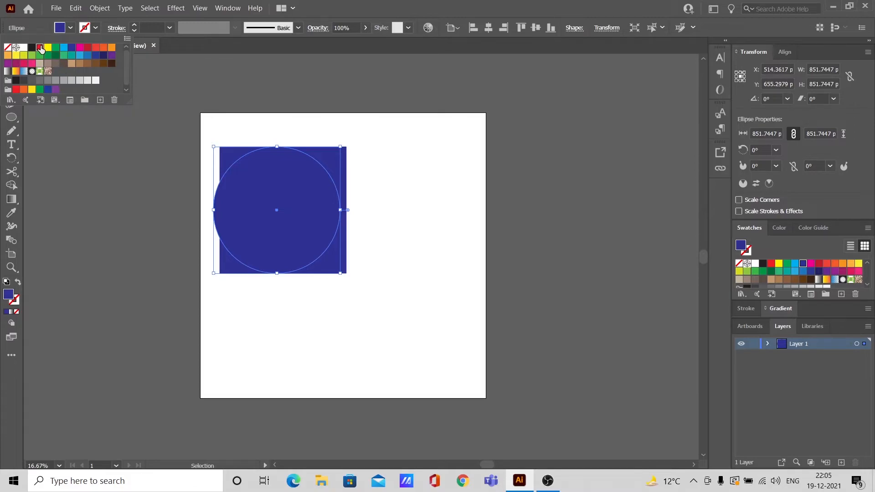
pyautogui.click(40, 48)
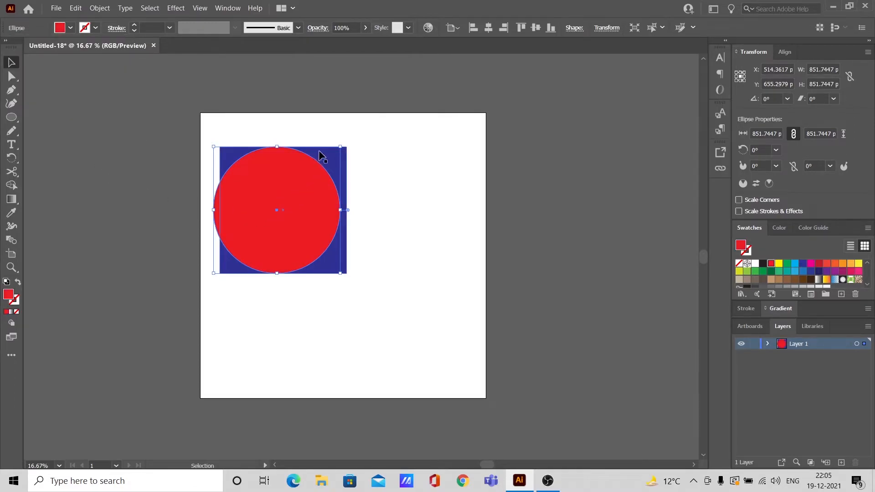
pyautogui.moveTo(341, 147); pyautogui.dragTo(333, 155)
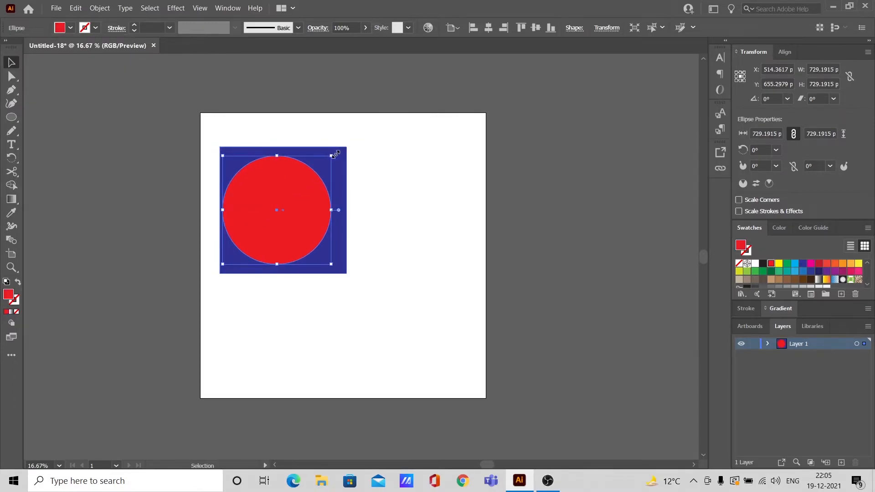
pyautogui.click(379, 227)
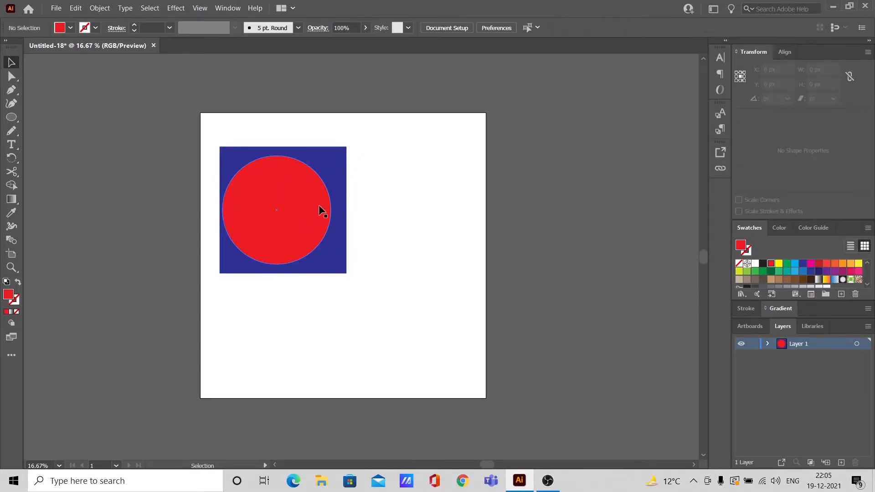
# Step: Bring the blue square to the front of the red circle
pyautogui.click(339, 157)
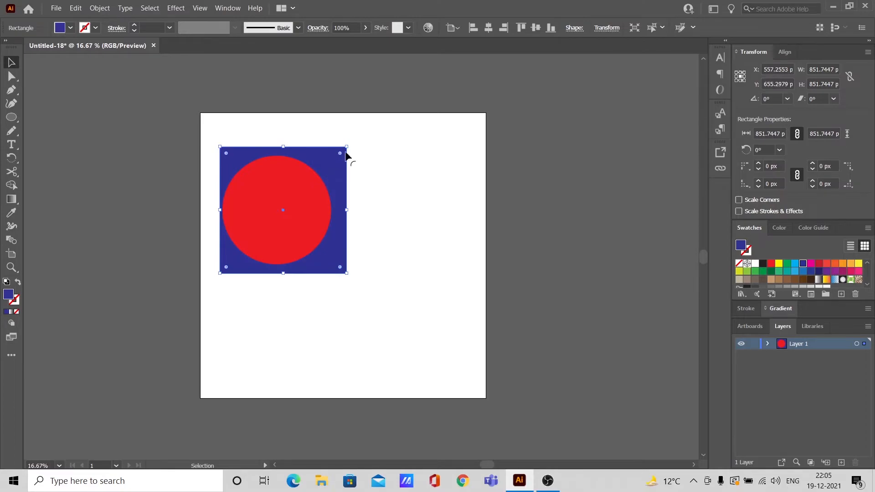
pyautogui.keyDown('shift'); pyautogui.click(324, 156); pyautogui.keyUp('shift')
pyautogui.rightClick(324, 155)
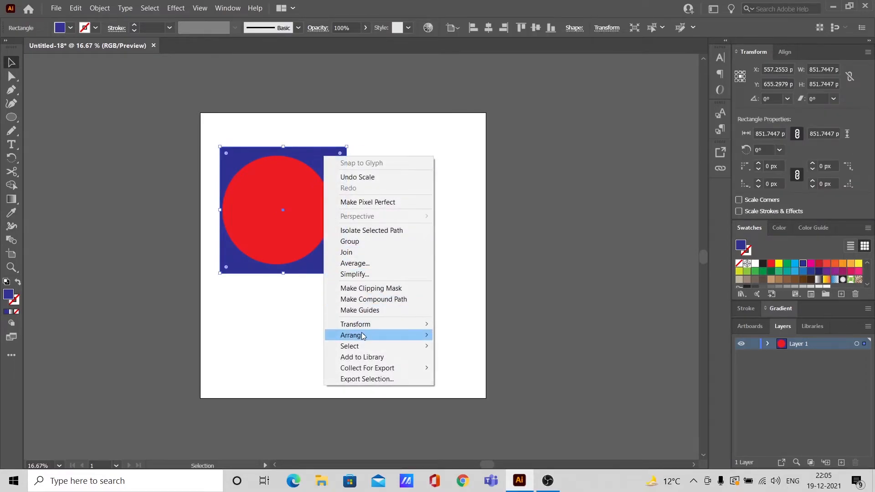
pyautogui.moveTo(362, 337)
pyautogui.click(460, 337)
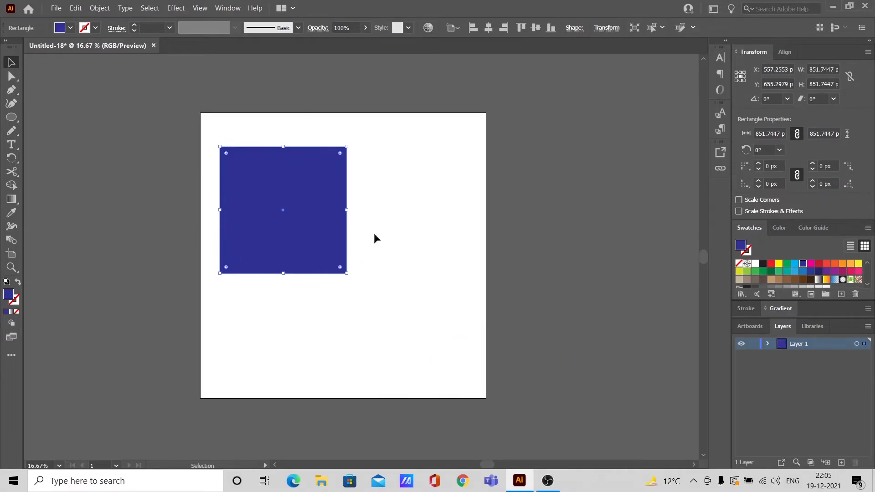
# Step: Send the blue square to the back, behind the red circle
pyautogui.click(365, 192)
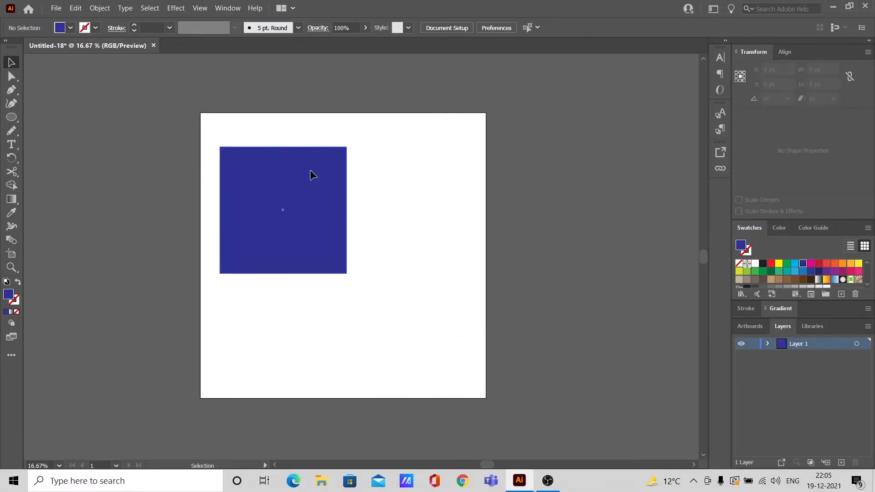
pyautogui.rightClick(310, 171)
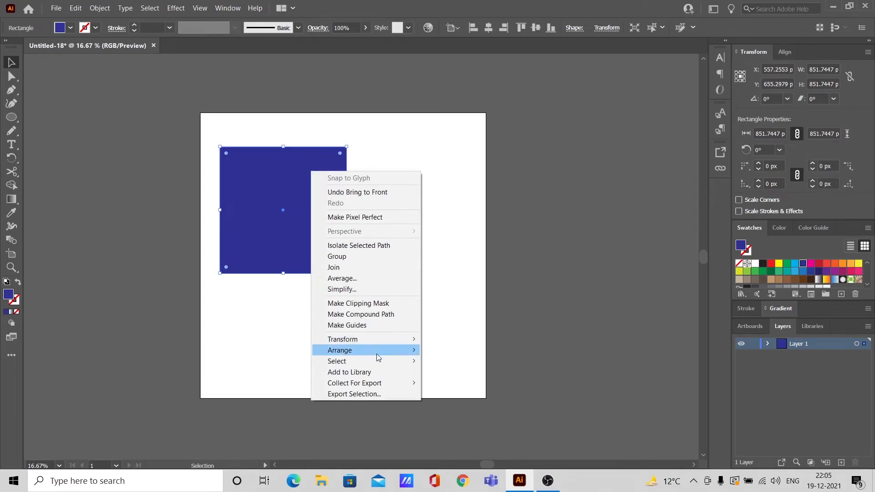
pyautogui.moveTo(380, 356)
pyautogui.click(456, 382)
pyautogui.click(454, 383)
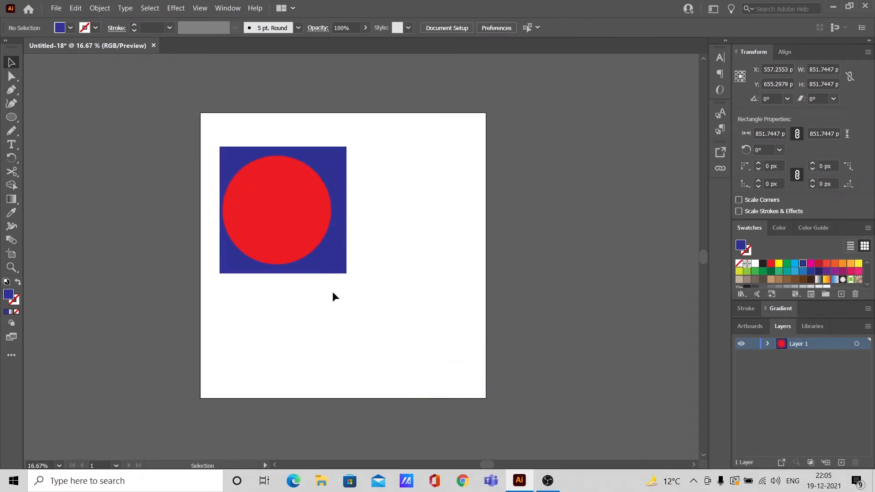
# Step: Shift the red circle toward the square's middle and cut it out of the square with Pathfinder's Minus Front
pyautogui.moveTo(296, 240); pyautogui.dragTo(302, 240)
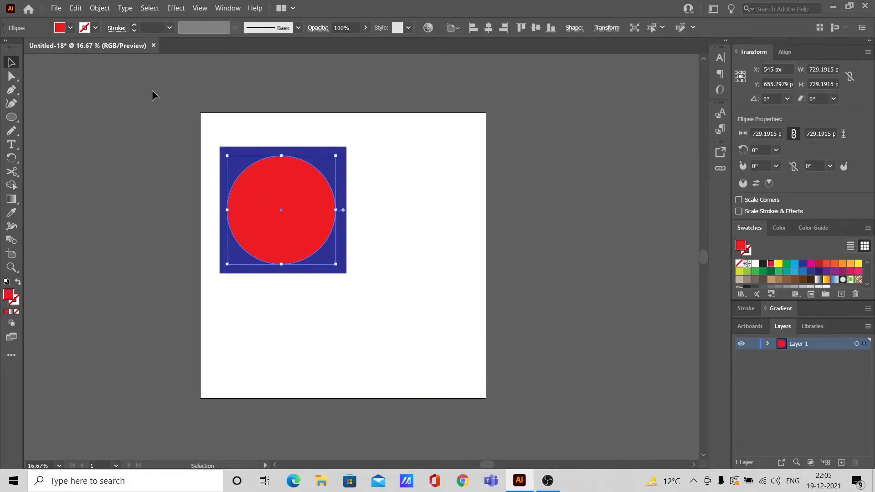
pyautogui.moveTo(277, 197); pyautogui.dragTo(282, 197)
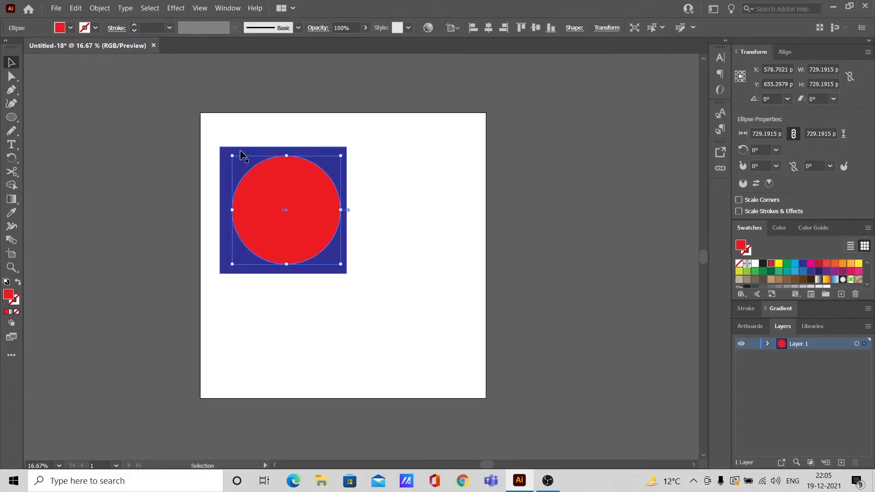
pyautogui.moveTo(202, 114); pyautogui.dragTo(417, 329)
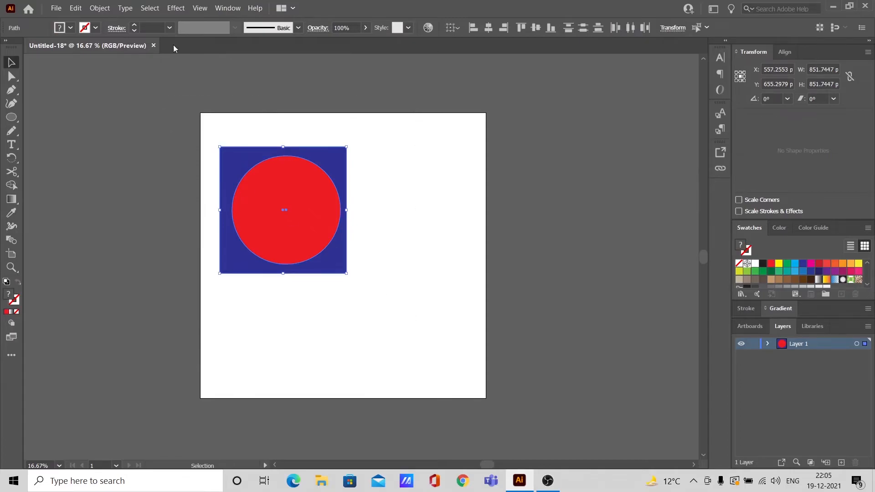
pyautogui.click(226, 8)
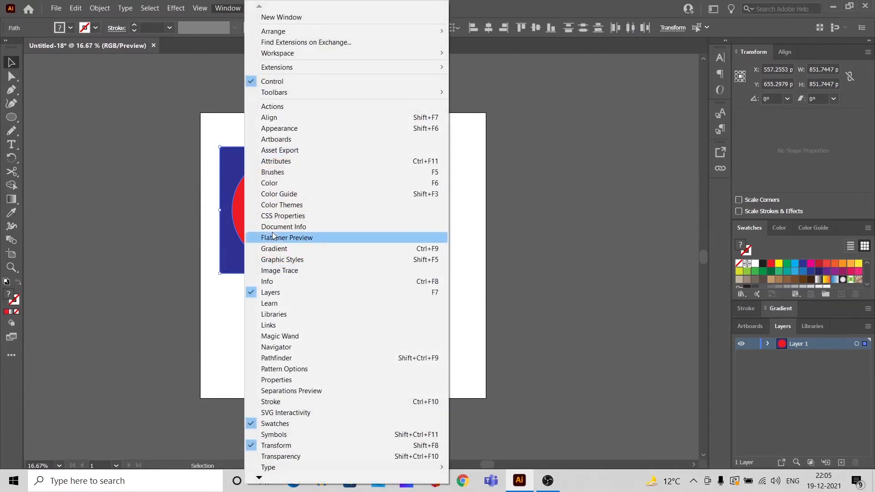
pyautogui.click(276, 358)
pyautogui.moveTo(139, 104); pyautogui.dragTo(108, 90)
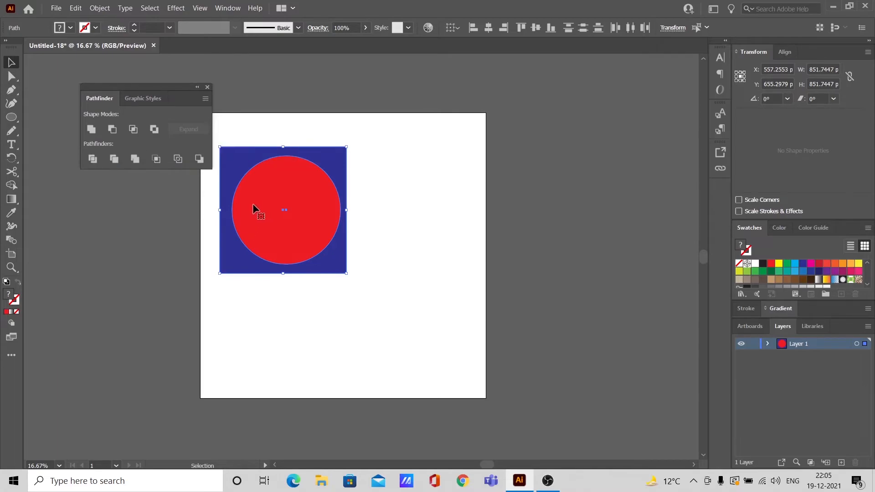
pyautogui.click(112, 131)
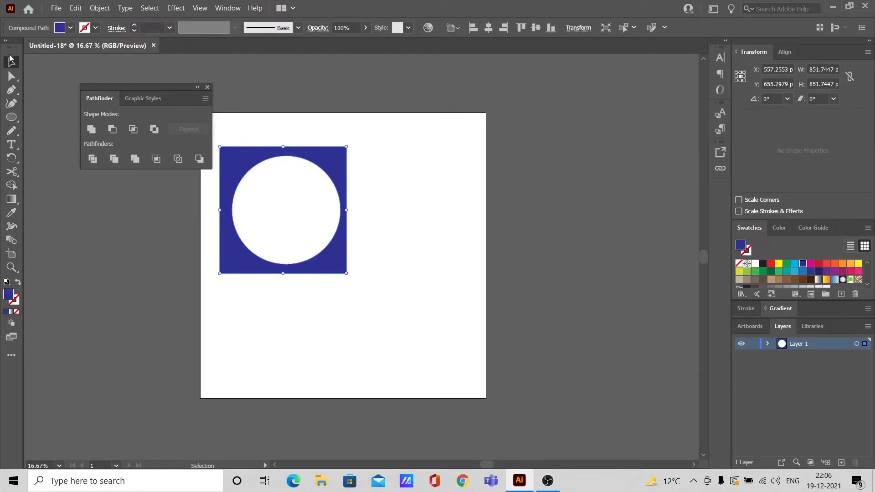
# Step: Move the cut-out square toward the artboard's middle and pull the hole's four anchors inward with Direct Selection
pyautogui.moveTo(263, 162); pyautogui.dragTo(308, 168)
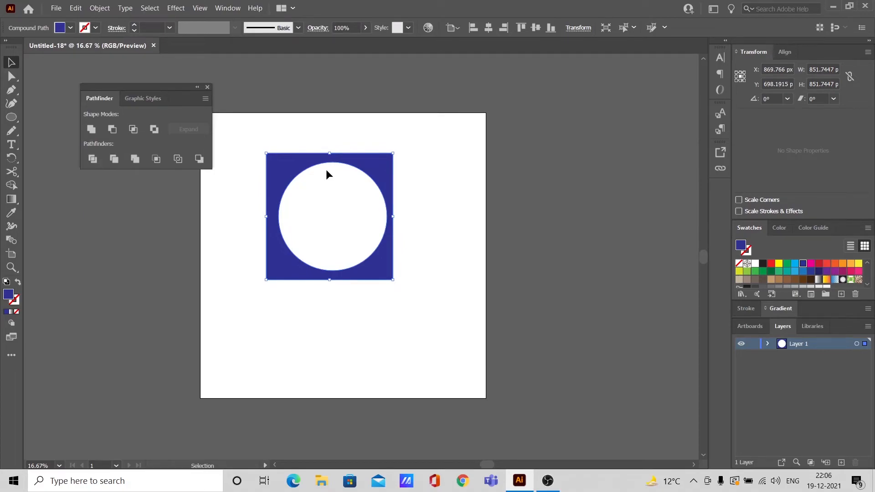
pyautogui.press('a')
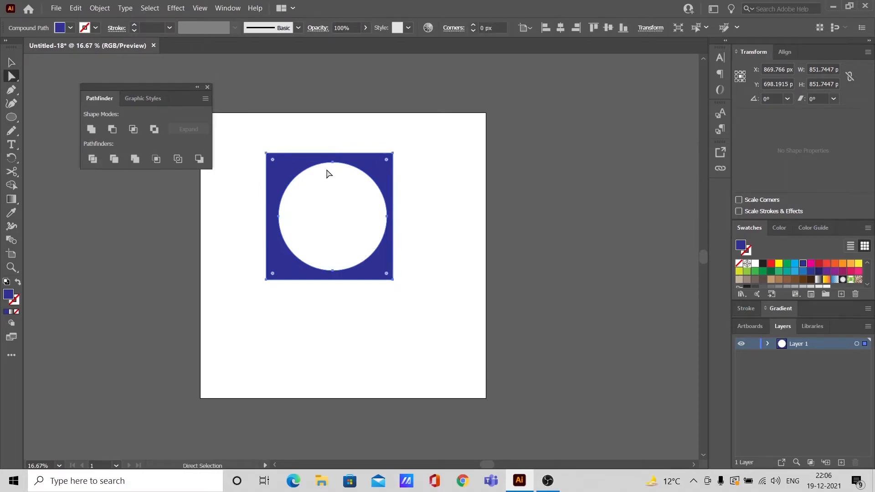
pyautogui.click(332, 162)
pyautogui.click(274, 157)
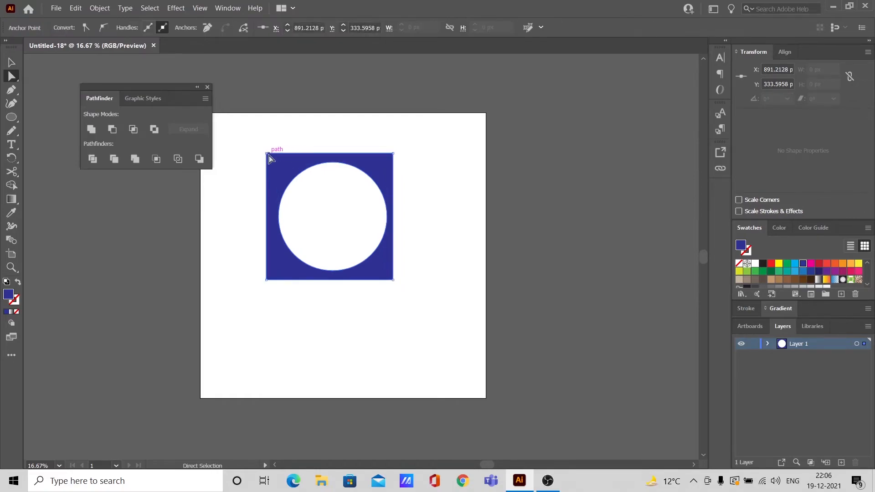
pyautogui.moveTo(335, 163); pyautogui.dragTo(336, 197)
pyautogui.moveTo(381, 219); pyautogui.dragTo(353, 228)
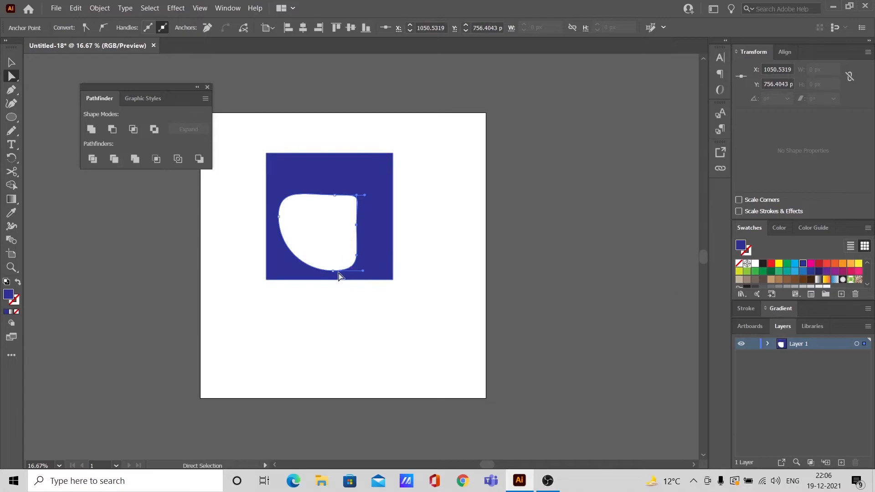
pyautogui.moveTo(333, 271); pyautogui.dragTo(324, 247)
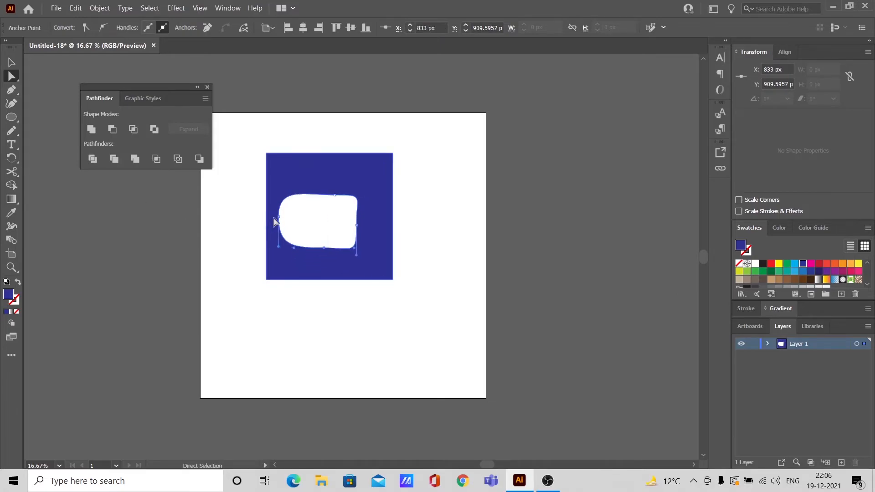
pyautogui.moveTo(279, 217); pyautogui.dragTo(303, 221)
# Step: Undo the hole's anchor edits, the Minus Front cut and the red circle's last shift
pyautogui.hotkey('ctrl', 'z')
pyautogui.hotkey('ctrl', 'z')
pyautogui.hotkey('ctrl', 'z')
pyautogui.hotkey('ctrl', 'z')
pyautogui.hotkey('ctrl', 'z')
pyautogui.hotkey('ctrl', 'z')
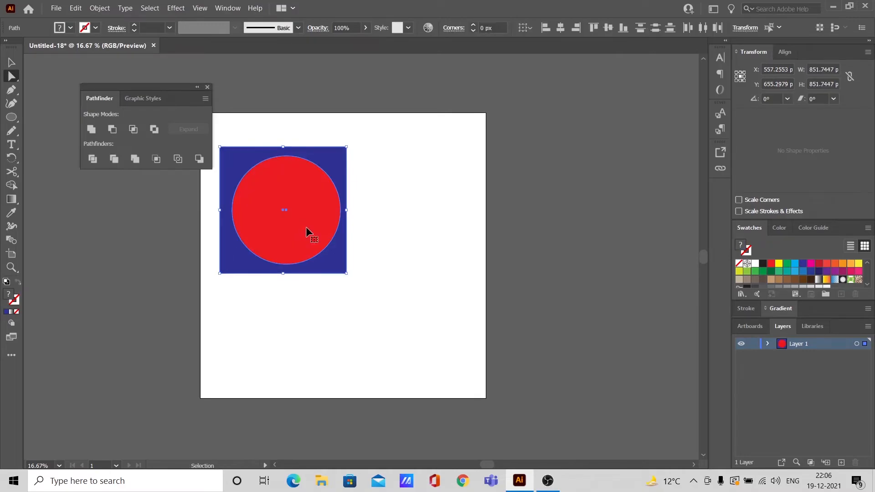
pyautogui.hotkey('ctrl', 'z')
# Step: Reposition the red circle and the blue square so the circle overlaps only the square's right edge
pyautogui.press('v')
pyautogui.click(344, 274)
pyautogui.moveTo(313, 240); pyautogui.dragTo(399, 273)
pyautogui.moveTo(273, 244); pyautogui.dragTo(298, 282)
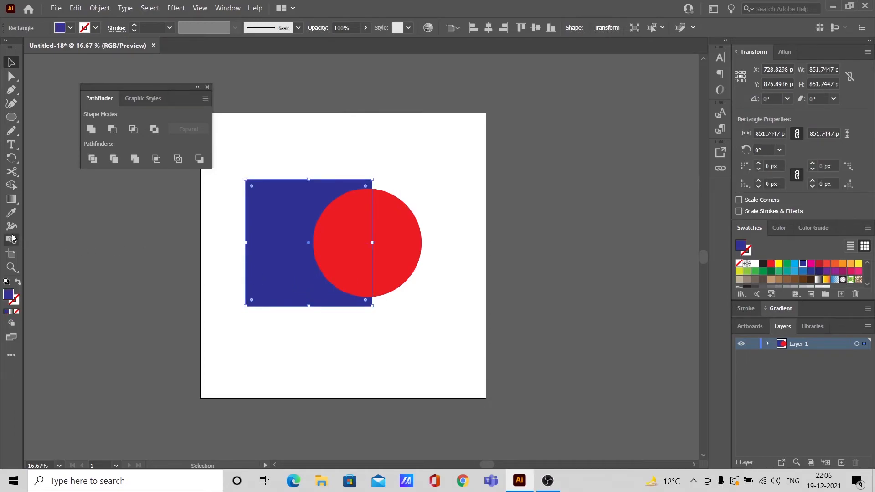
pyautogui.click(228, 139)
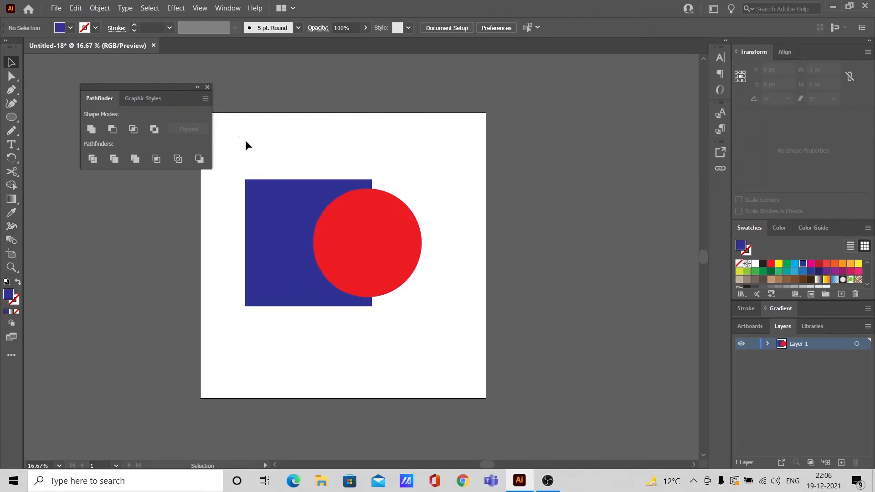
# Step: Separate the overlap of the square and circle as a blue region with Shape Builder, and remove that region
pyautogui.moveTo(275, 160); pyautogui.dragTo(428, 327)
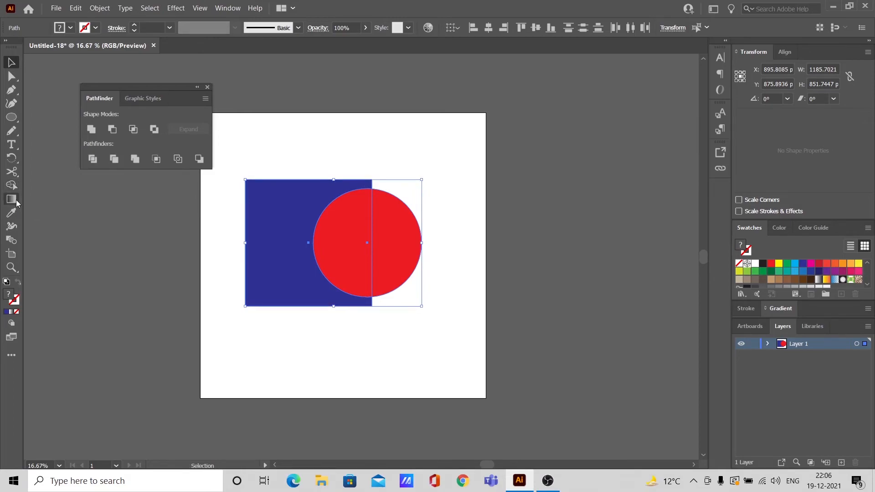
pyautogui.hotkey('shift', 'm')
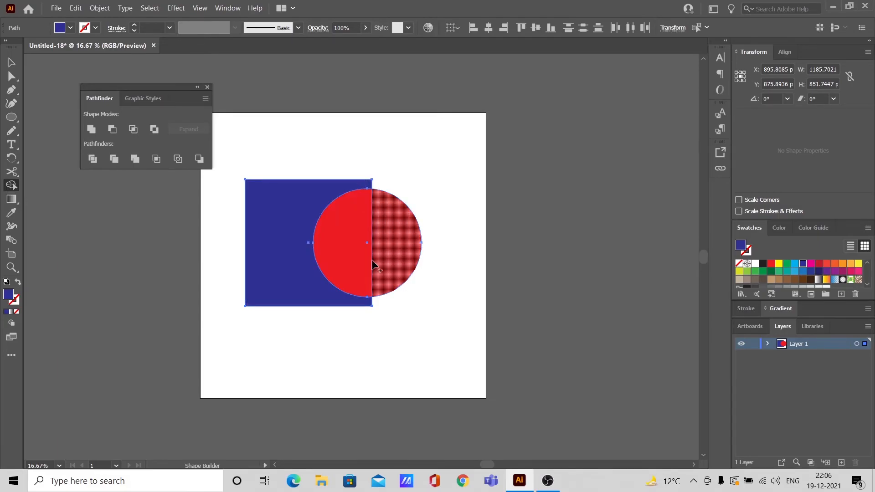
pyautogui.click(338, 243)
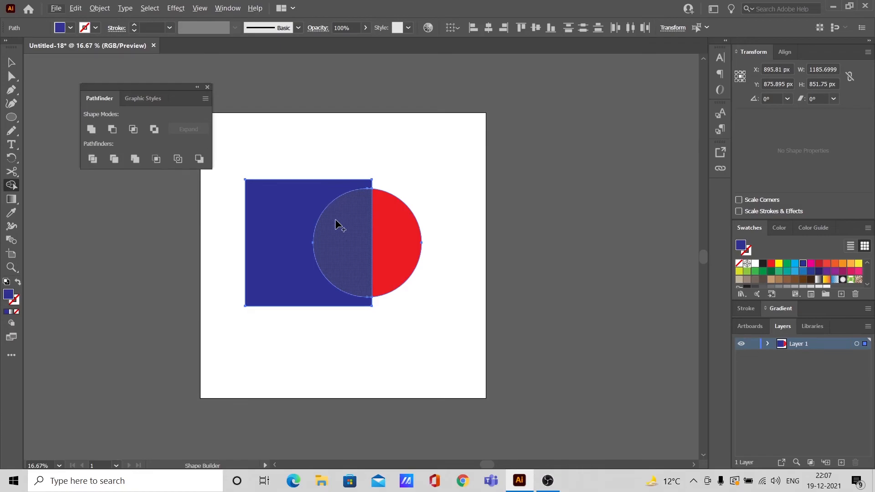
pyautogui.keyDown('alt'); pyautogui.click(343, 246); pyautogui.keyUp('alt')
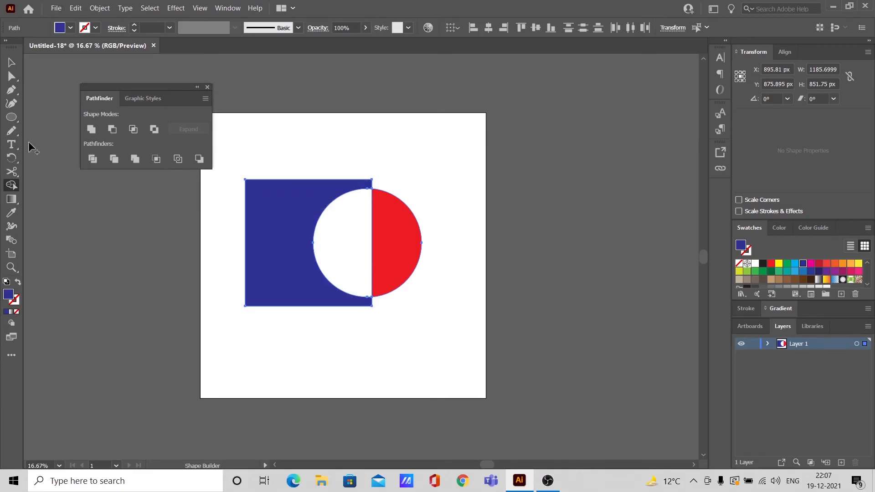
# Step: Move the red half circle off the artboard's right side and the blue piece toward its lower left
pyautogui.click(12, 62)
pyautogui.click(434, 268)
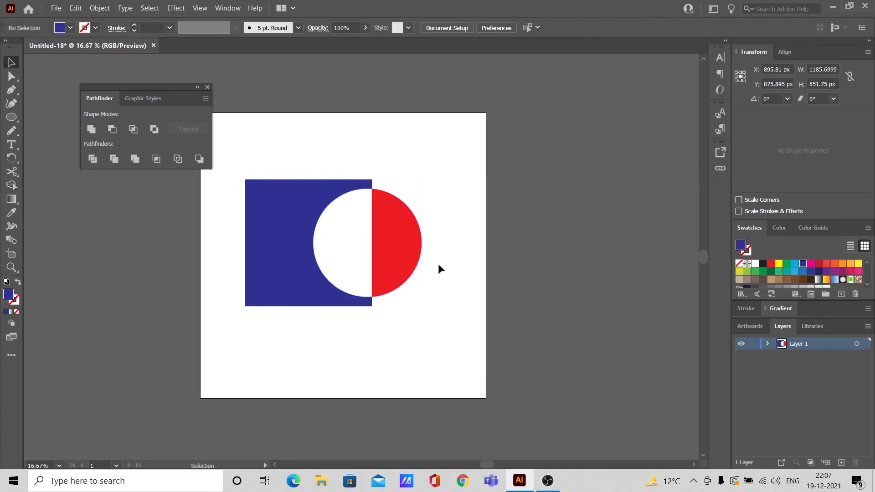
pyautogui.moveTo(325, 295); pyautogui.dragTo(295, 279)
pyautogui.moveTo(384, 259); pyautogui.dragTo(540, 284)
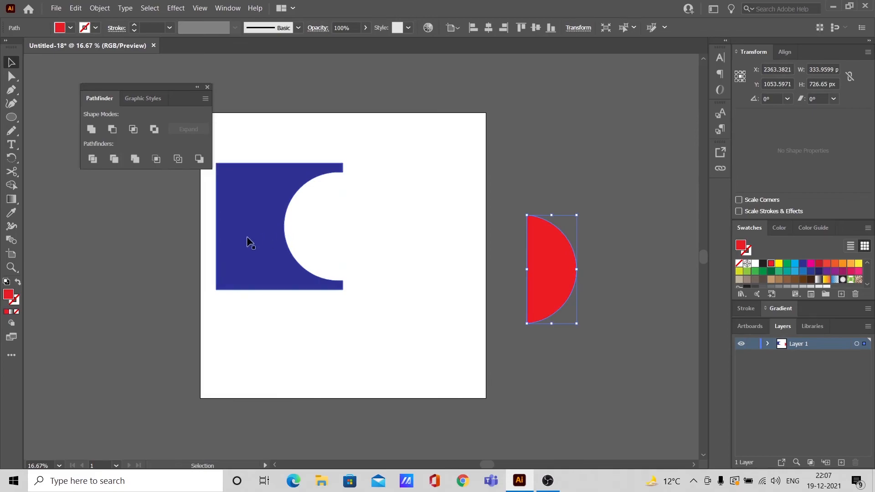
pyautogui.moveTo(248, 242); pyautogui.dragTo(219, 315)
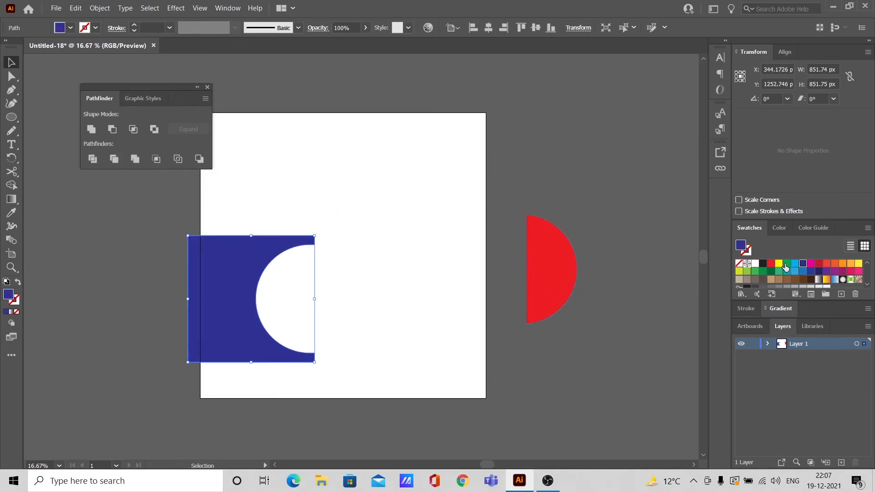
# Step: Delete both remaining shapes and close the Pathfinder panel
pyautogui.moveTo(219, 214); pyautogui.dragTo(667, 366)
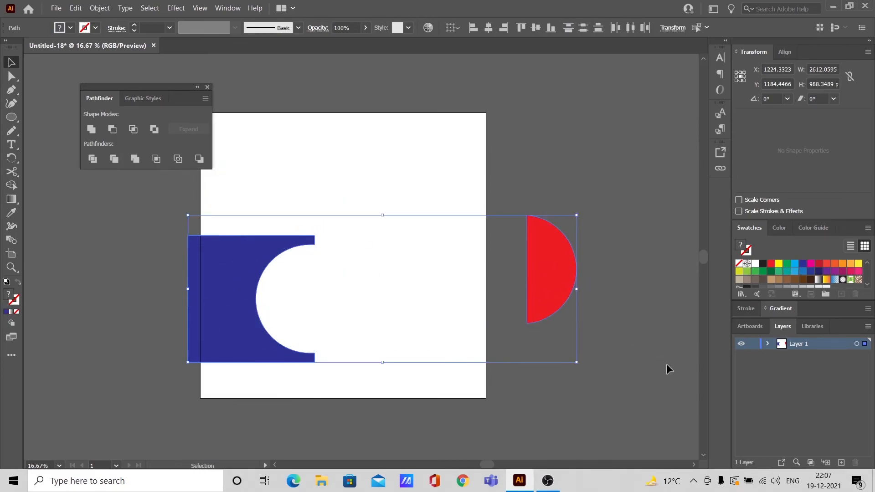
pyautogui.press('Delete')
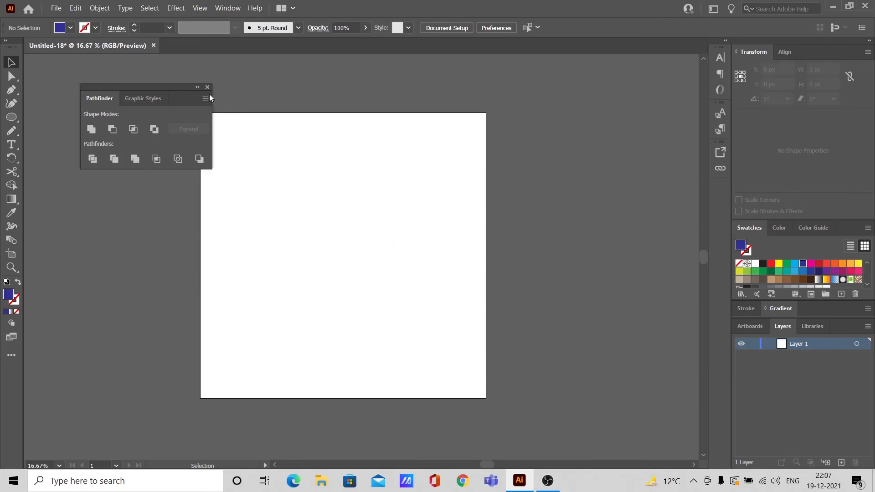
pyautogui.click(208, 87)
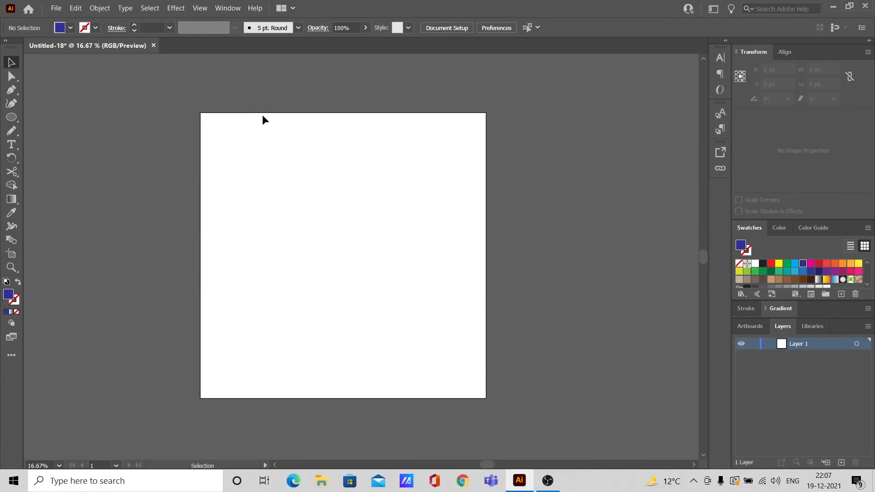